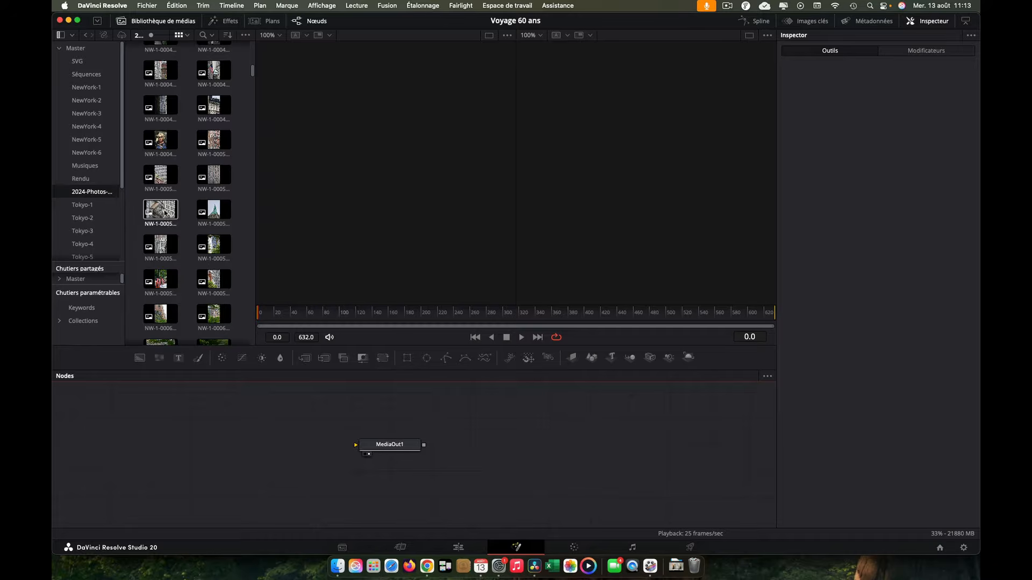
Add four photos from the 2024 photos bin to the node graph, including NW-1-00055, NW-1-00069 and NW-2-00010.
left_click_drag(164, 212, 191, 445)
scroll(166, 188, "down", 5)
left_click_drag(161, 105, 188, 473)
left_click_drag(213, 210, 191, 497)
scroll(183, 215, "down", 7)
left_click_drag(162, 242, 235, 428)
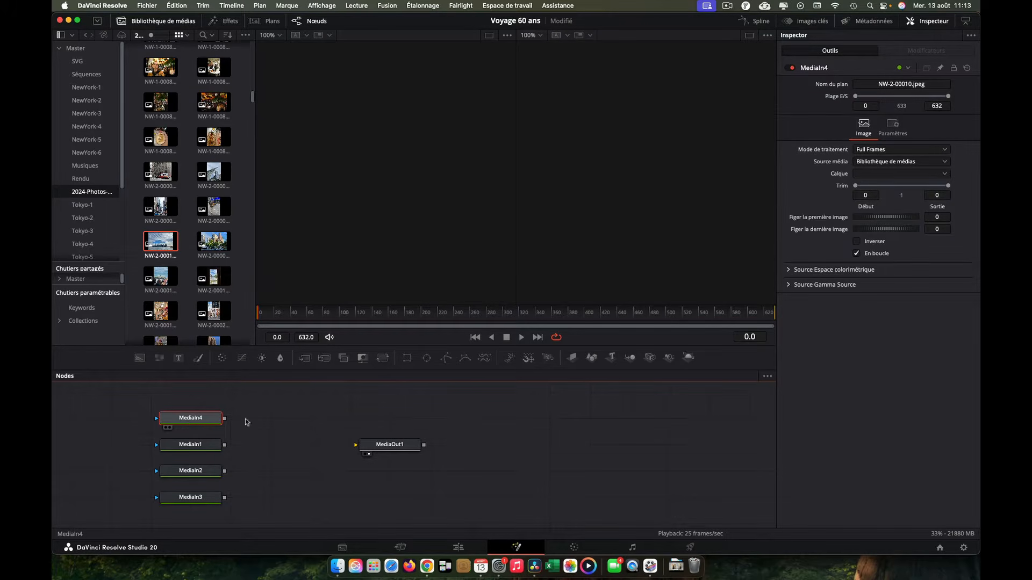
Attach an ImagePlane3D node to each of the four MediaIn nodes.
left_click(573, 359)
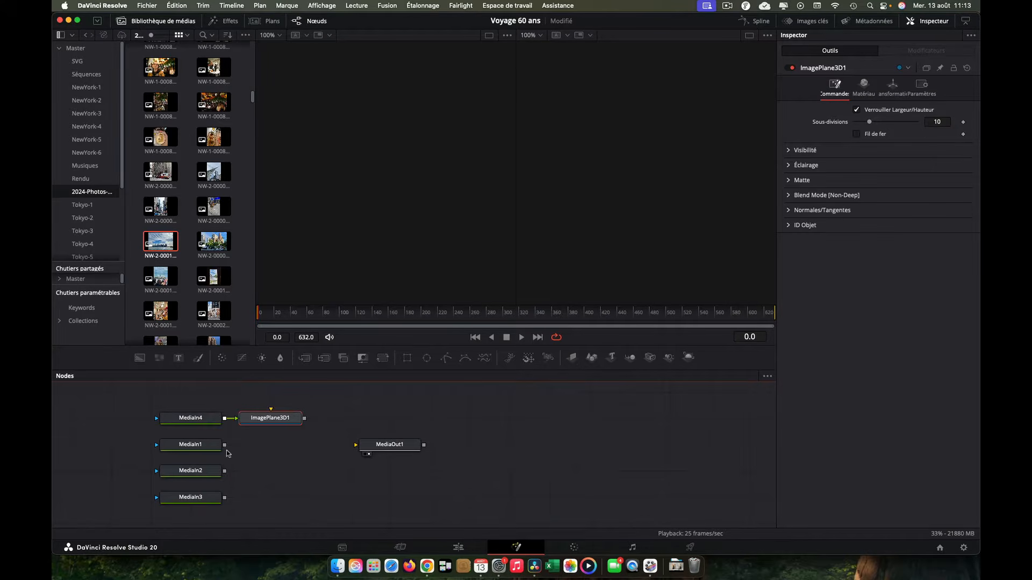
left_click(191, 445)
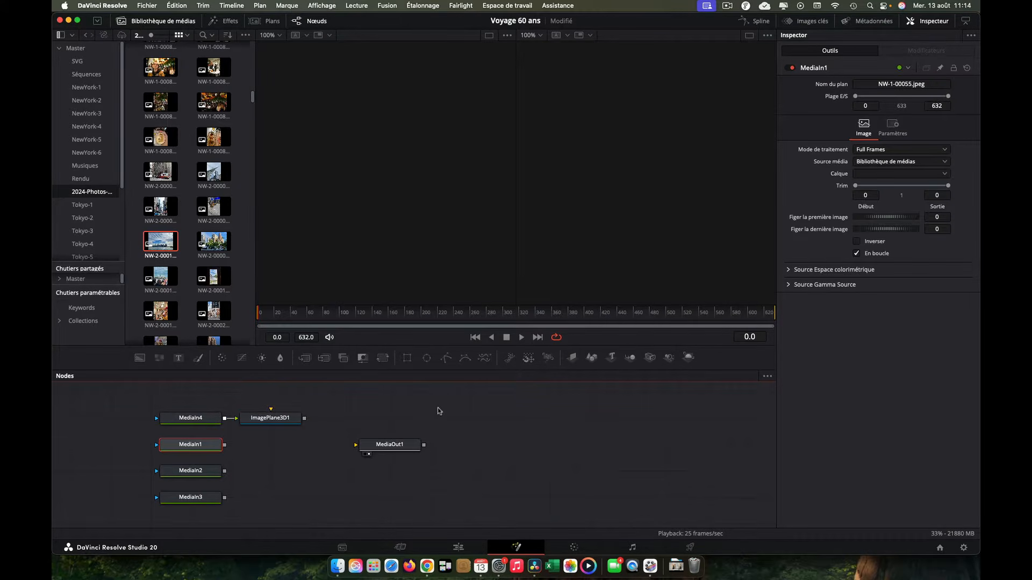
left_click(573, 358)
left_click(190, 471)
left_click(573, 358)
left_click_drag(191, 497, 473, 395)
left_click(572, 358)
left_click_drag(599, 430, 446, 397)
left_click_drag(472, 409, 191, 513)
Move MediaOut1 farther from the image planes and place a new Merge3D node in the space between them.
left_click_drag(410, 467, 610, 467)
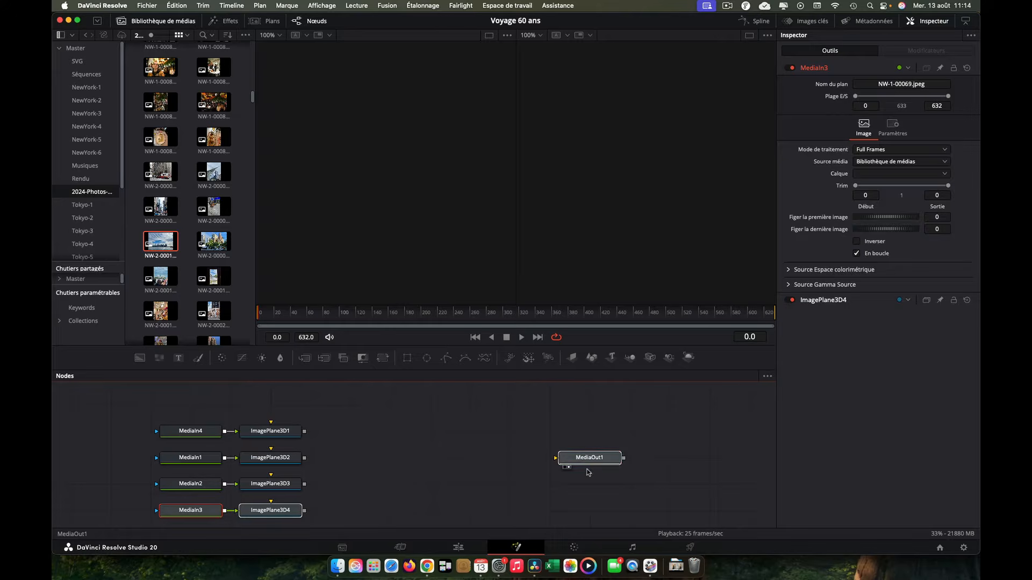
left_click(631, 358)
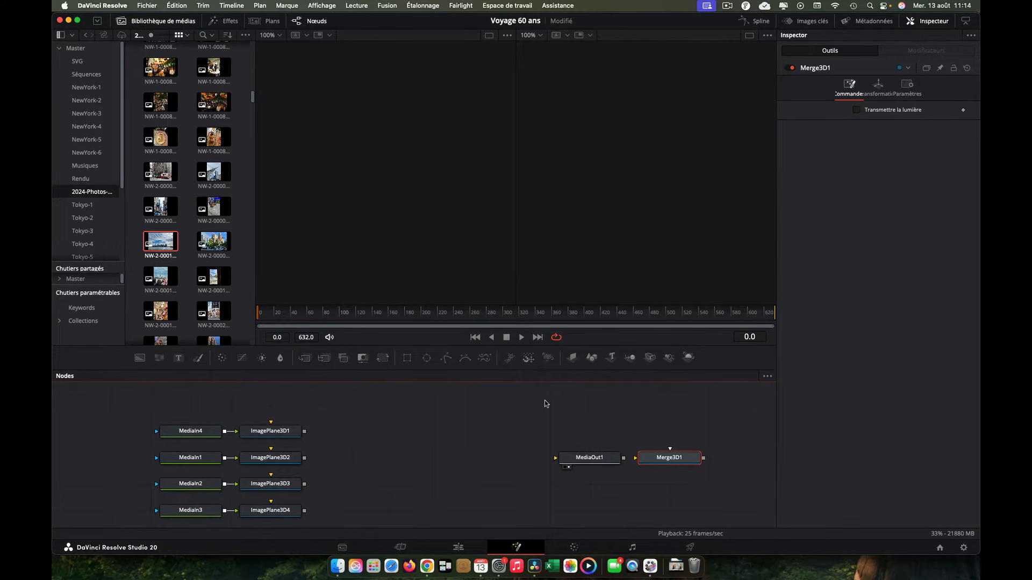
left_click(602, 461)
left_click_drag(669, 461, 395, 445)
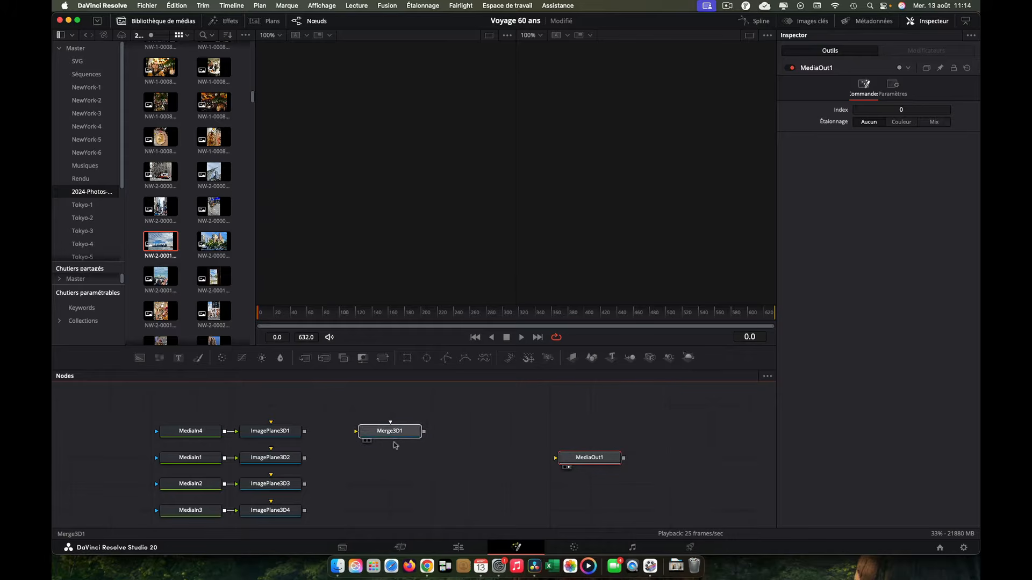
left_click(388, 436)
Connect the outputs of all four ImagePlane3D nodes to Merge3D1.
left_click_drag(304, 431, 375, 434)
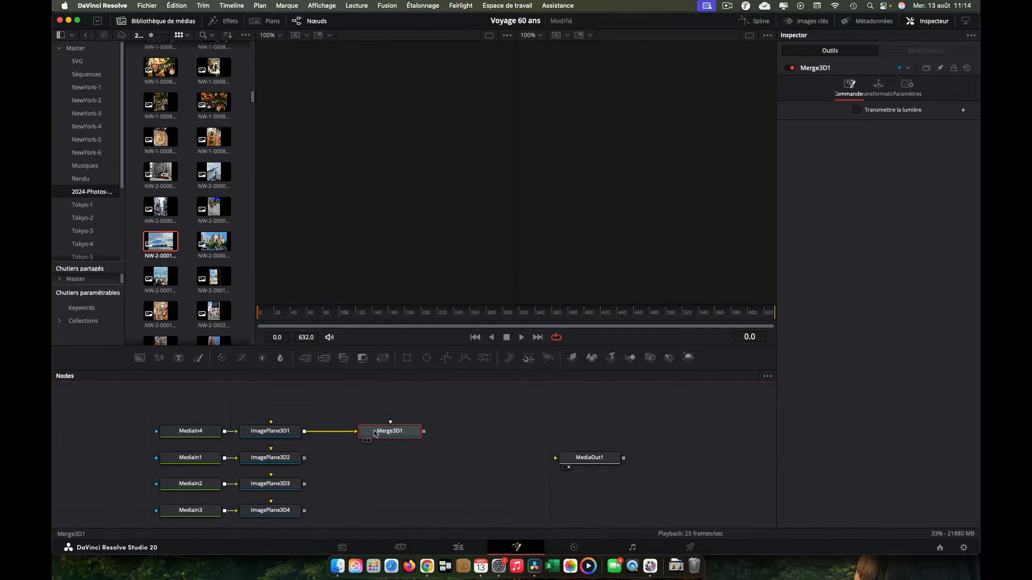
left_click(293, 459)
left_click_drag(304, 459, 391, 434)
left_click_drag(305, 511, 409, 434)
left_click_drag(304, 485, 392, 434)
left_click_drag(304, 511, 395, 434)
left_click(395, 434)
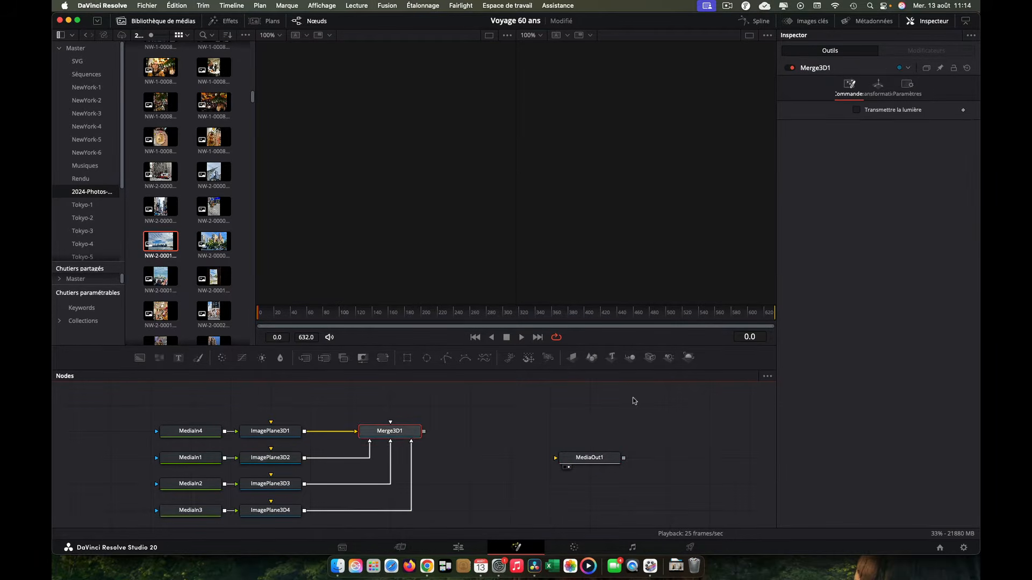
Add a Renderer3D node after Merge3D1, connect it to MediaOut1, and hide the media library.
left_click(689, 358)
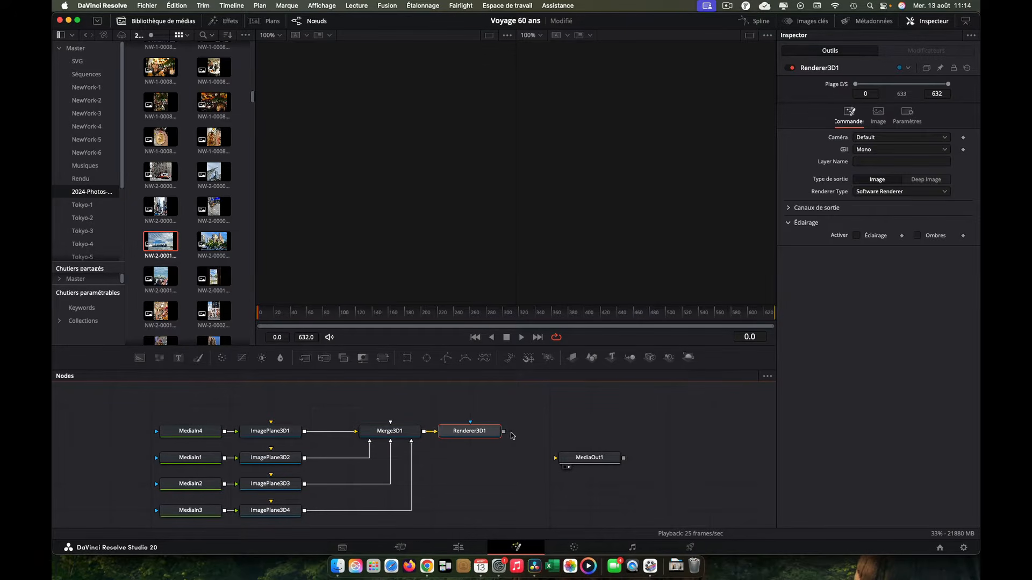
left_click_drag(503, 432, 593, 436)
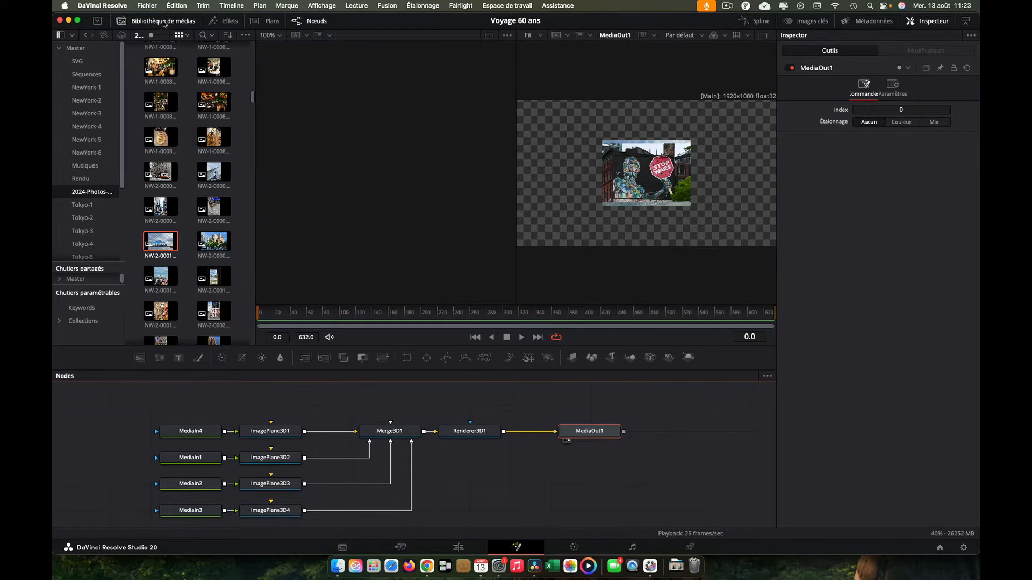
left_click(164, 22)
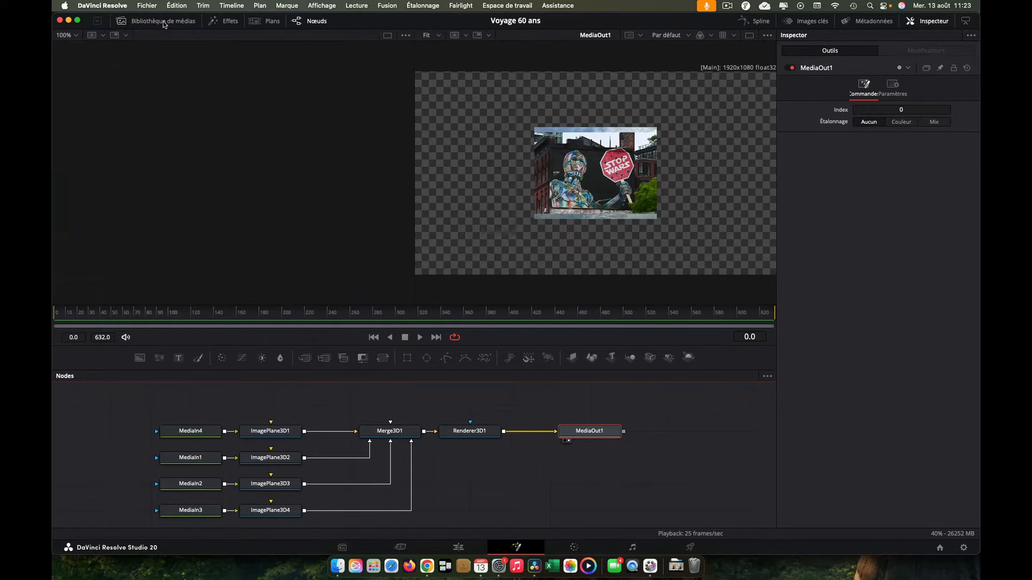
Add a Camera3D node feeding Merge3D1 and save the project.
left_click(401, 437)
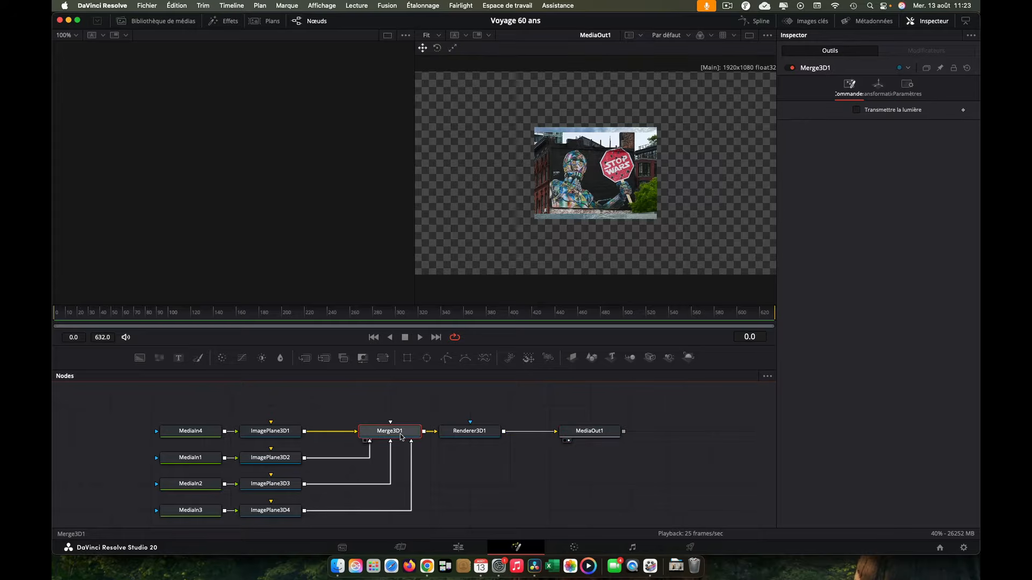
left_click(649, 359)
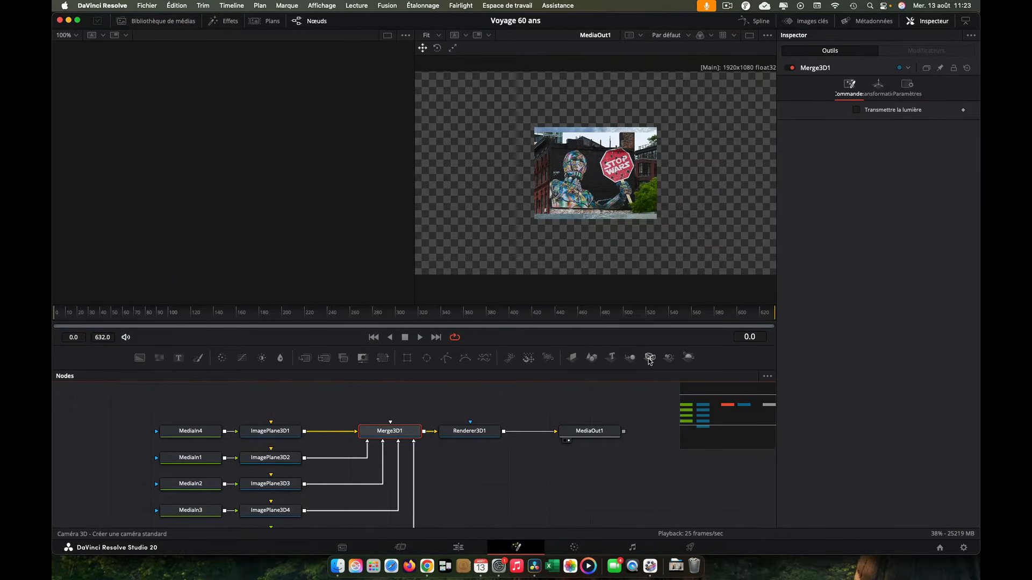
scroll(493, 476, "down", 2)
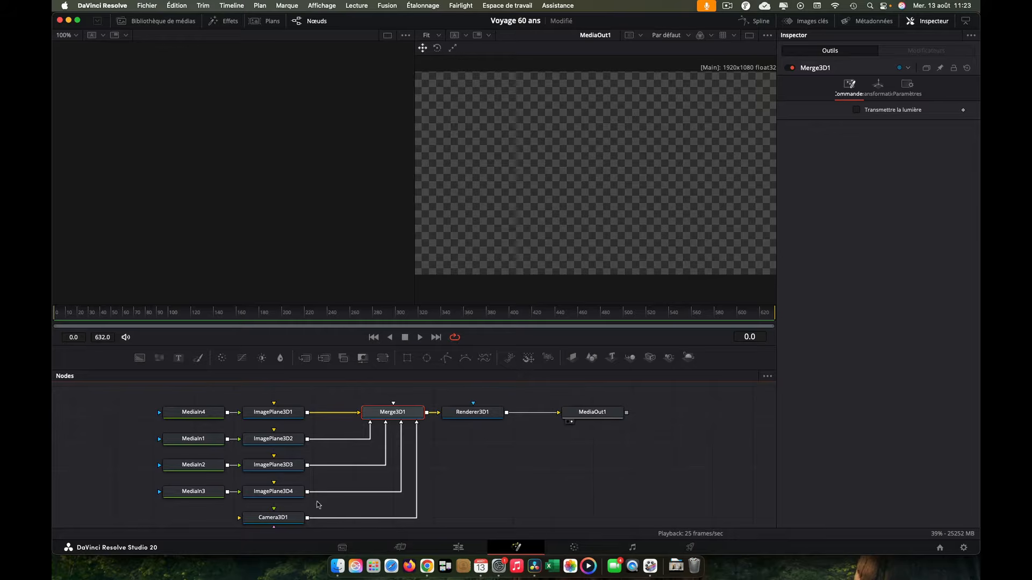
key("super+s")
Display the Merge3D1 scene in the empty viewer and set that viewer's zoom to 25%.
key("1")
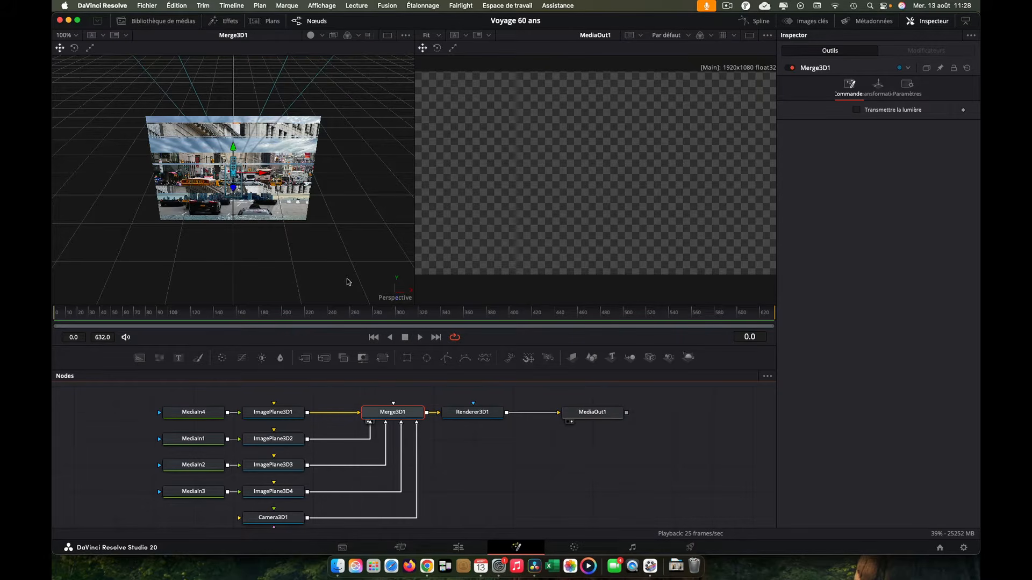
scroll(285, 250, "left", 5)
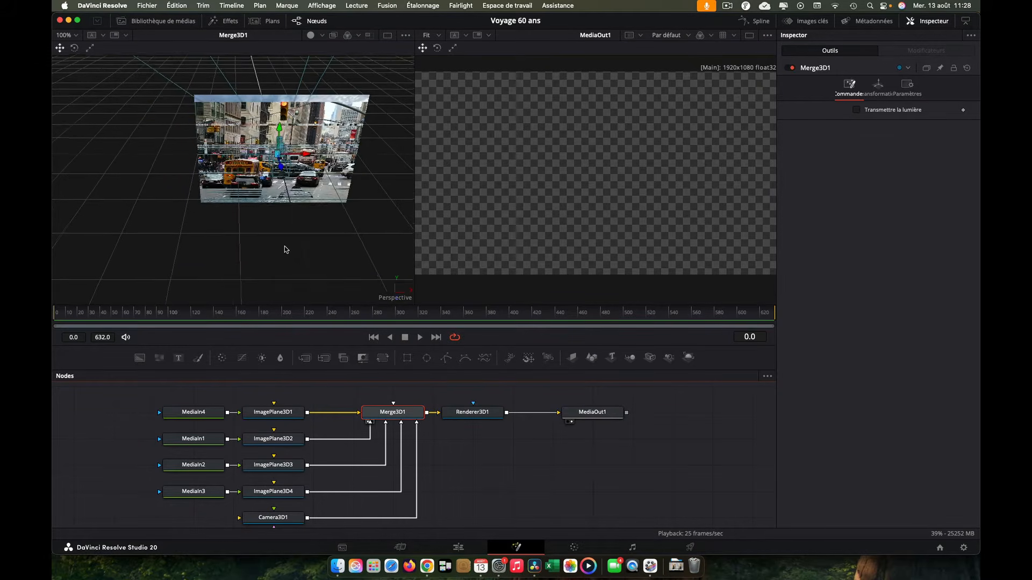
left_click_drag(285, 247, 340, 263)
scroll(340, 263, "down", 1)
scroll(340, 262, "up", 5)
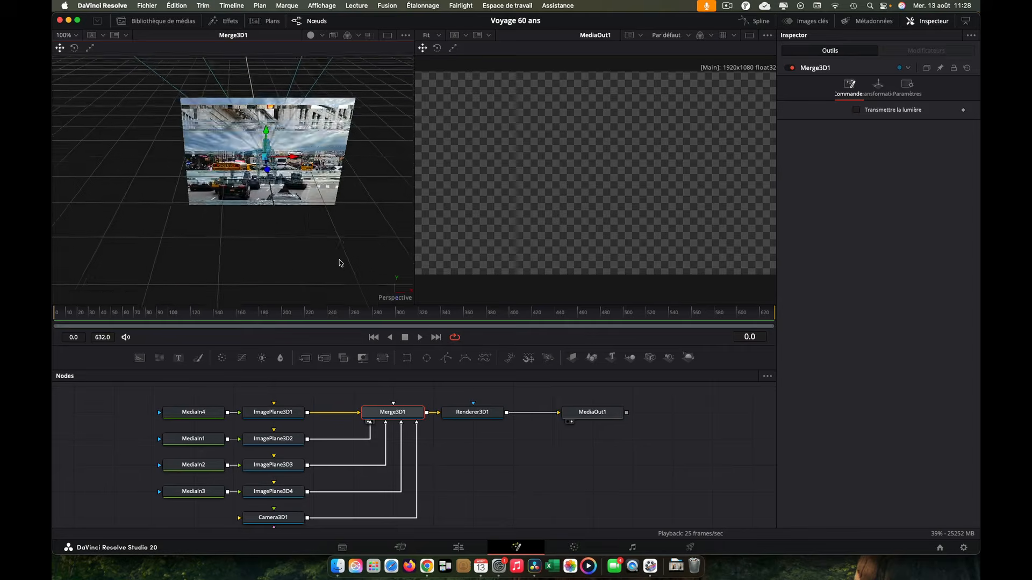
scroll(340, 263, "down", 5)
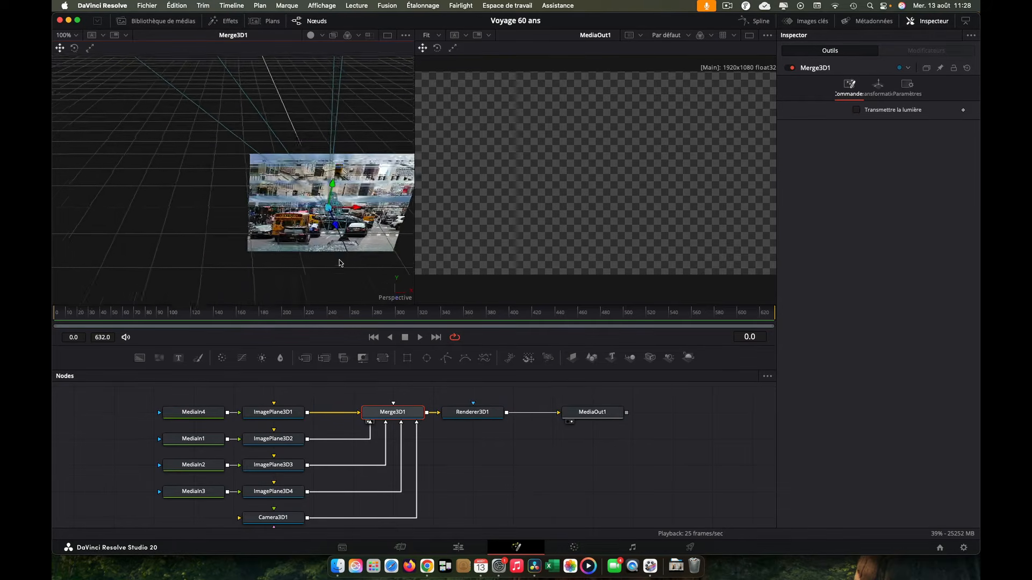
scroll(340, 263, "right", 5)
scroll(340, 262, "left", 5)
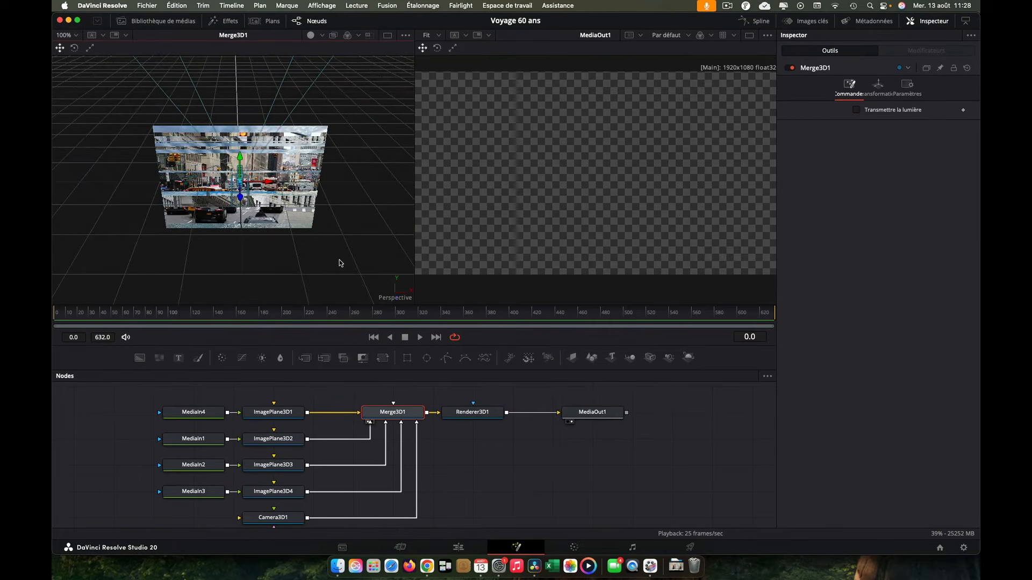
left_click(75, 36)
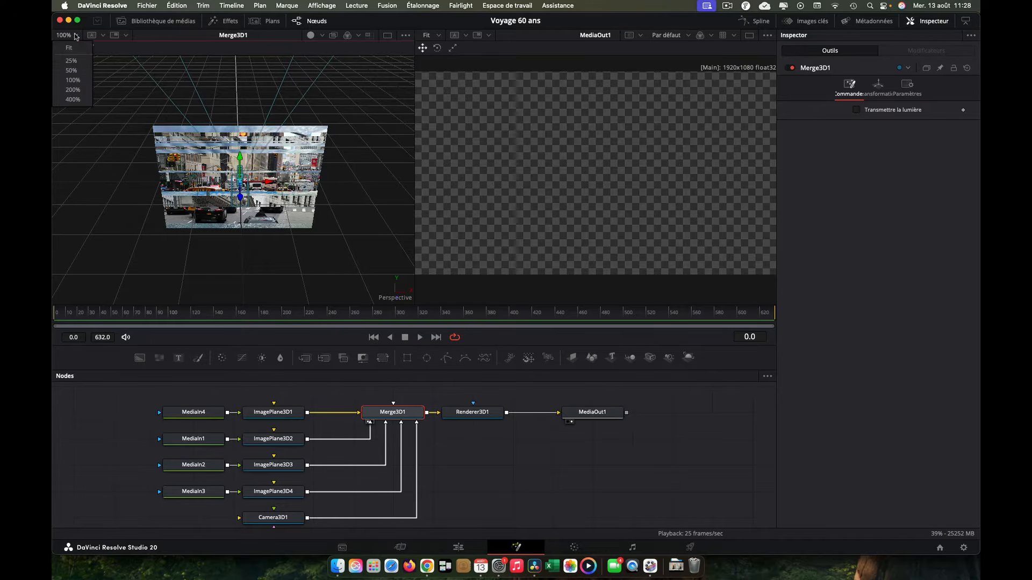
left_click(66, 61)
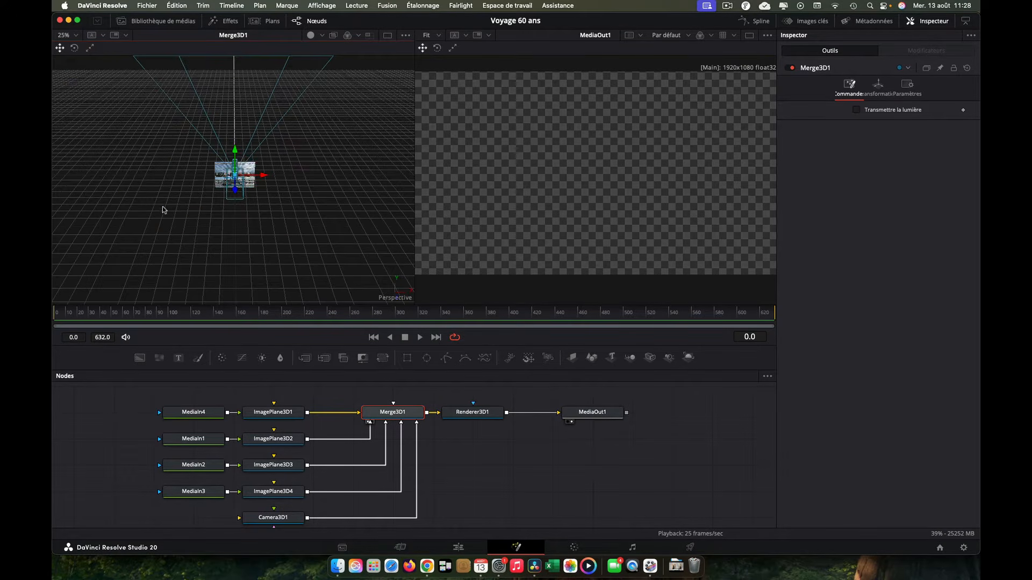
scroll(164, 210, "left", 3)
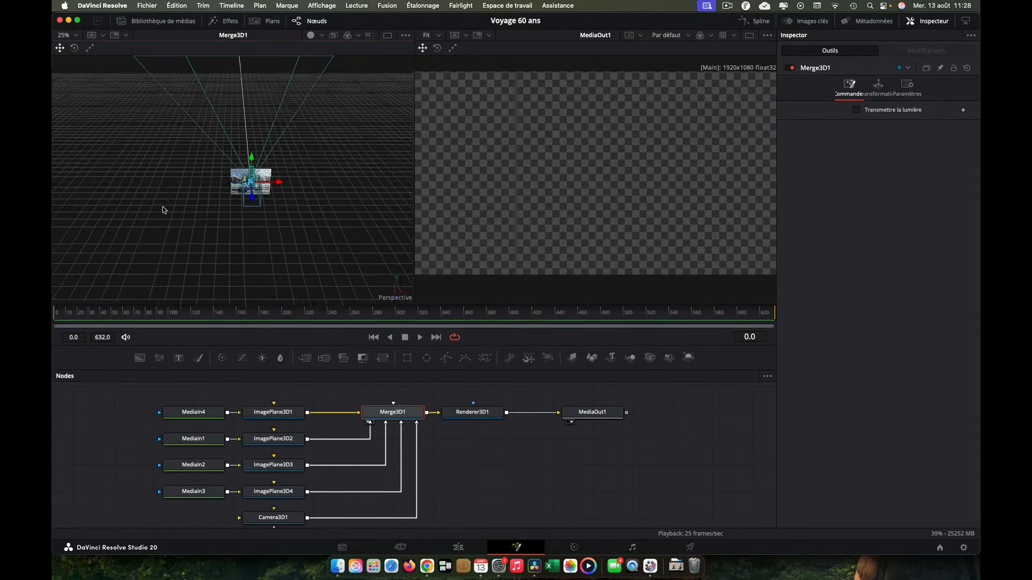
scroll(164, 210, "right", 5)
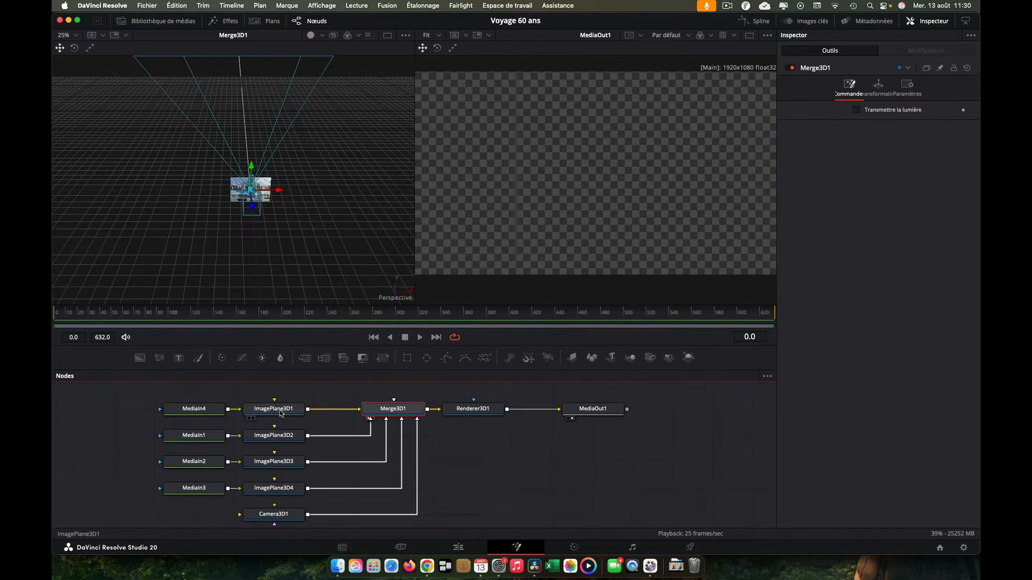
Push ImagePlane3D1 far back along the Z axis and ImagePlane3D2 a shorter distance back in the 3D scene.
left_click(280, 410)
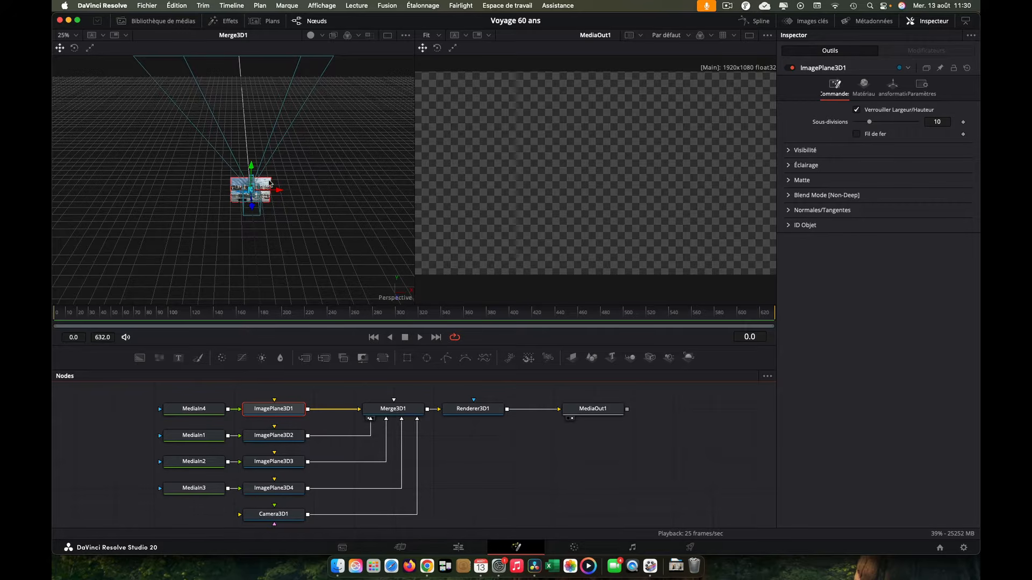
left_click_drag(251, 207, 248, 143)
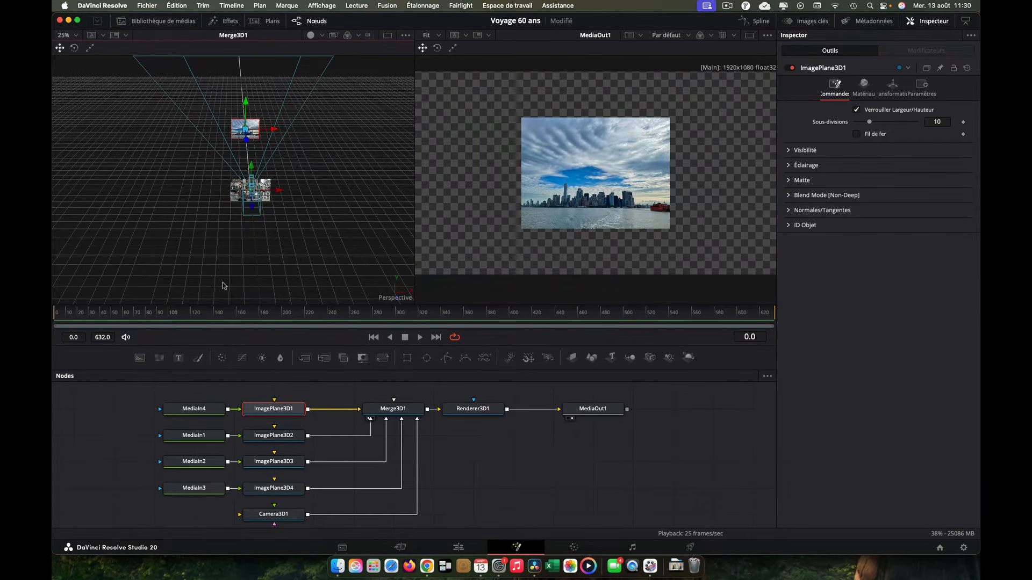
left_click(276, 440)
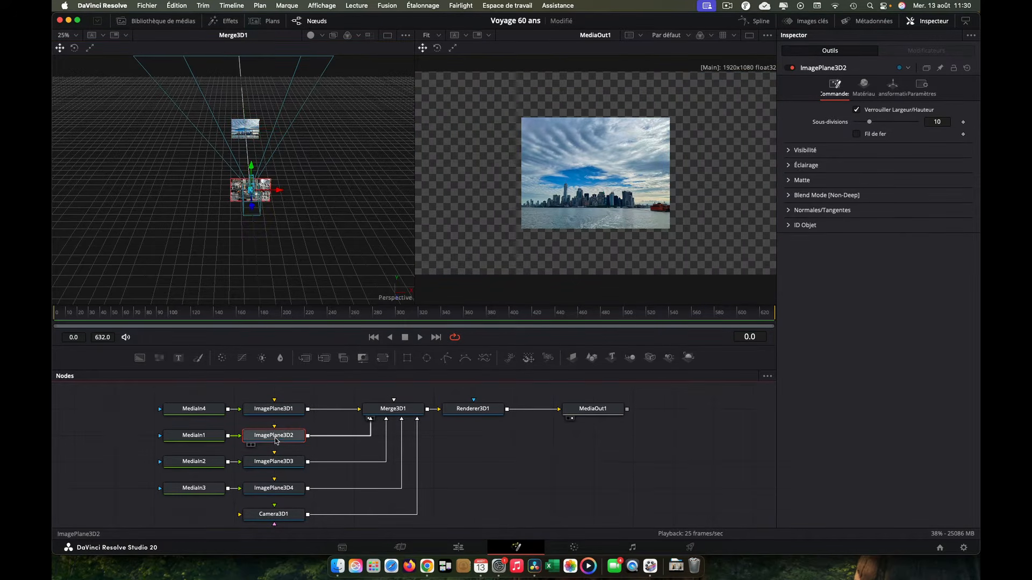
left_click_drag(254, 210, 251, 170)
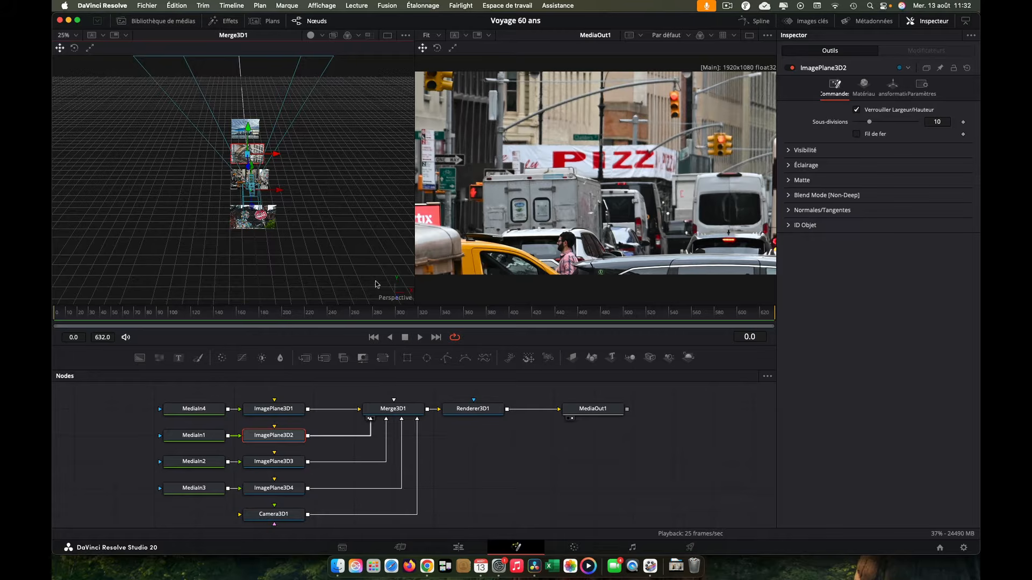
Spread the image planes apart: ImagePlane3D4 to the right, ImagePlane3D3 to the left, ImagePlane3D2 upward, and ImagePlane3D1 up and right.
left_click(246, 219)
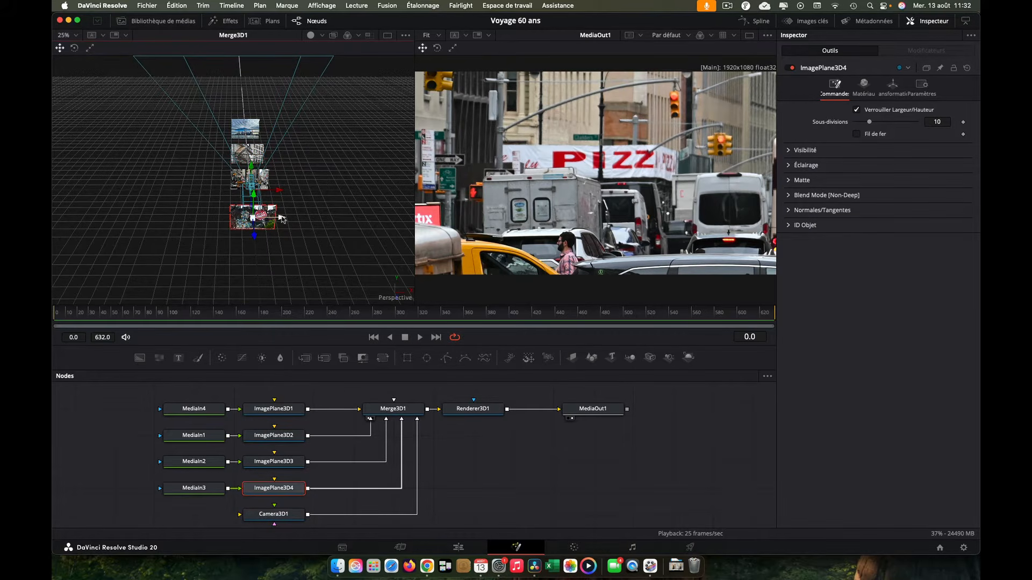
left_click_drag(245, 219, 280, 218)
left_click(278, 192)
left_click_drag(276, 181, 242, 181)
left_click(261, 159)
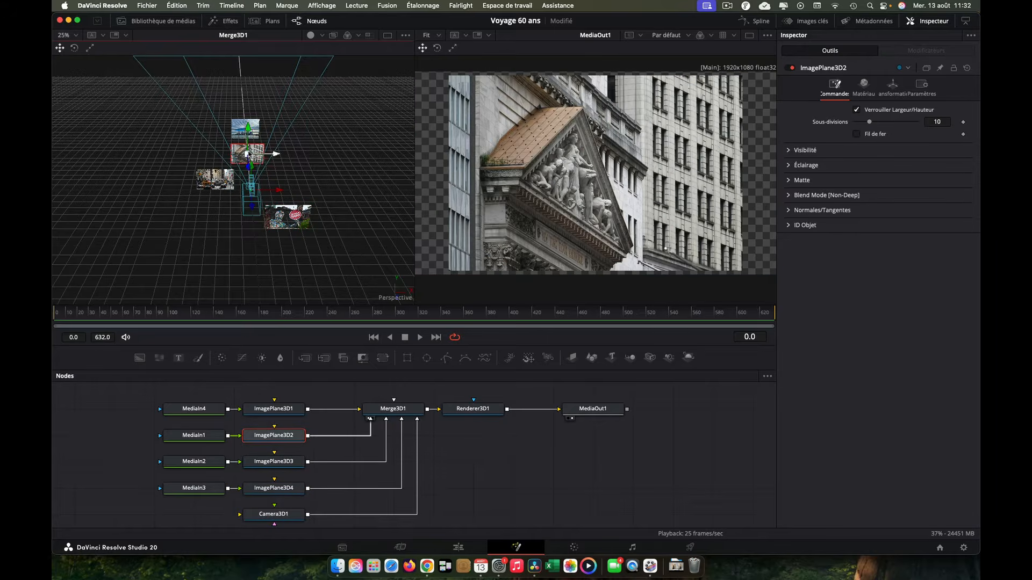
left_click_drag(249, 127, 312, 117)
left_click(255, 124)
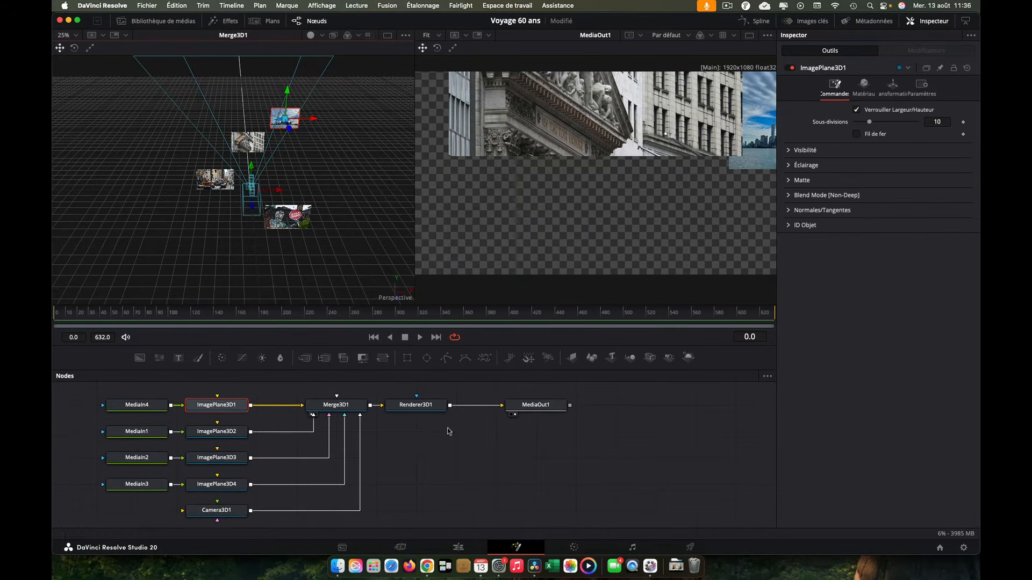
Pull Camera3D1 back to about Z 2.49, shift it to about X 0.23, and nudge its height with the transform values displayed.
left_click(227, 511)
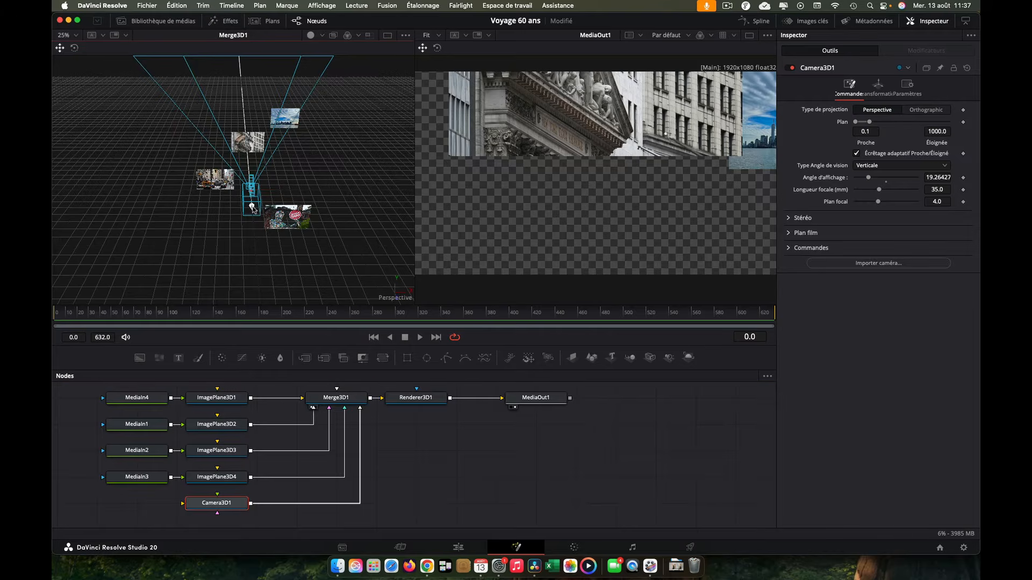
left_click_drag(251, 206, 258, 281)
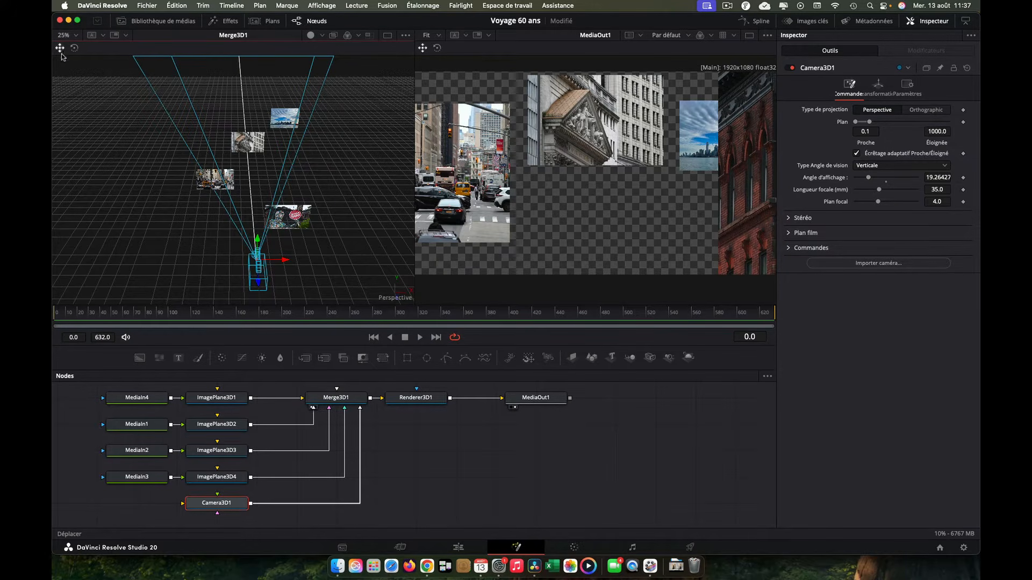
mouse_move(285, 261)
left_mouse_down()
mouse_move(309, 261)
mouse_move(239, 260)
mouse_move(335, 262)
mouse_move(264, 261)
mouse_move(312, 260)
mouse_move(292, 285)
mouse_move(293, 269)
mouse_move(309, 285)
mouse_move(306, 265)
mouse_move(325, 263)
mouse_move(279, 269)
mouse_move(297, 266)
left_mouse_up()
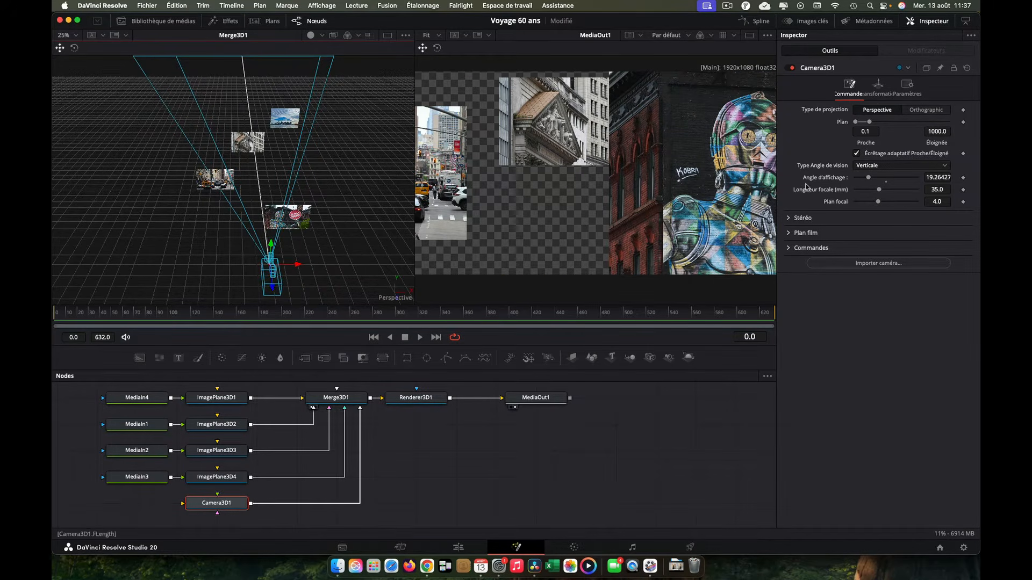
left_click(878, 86)
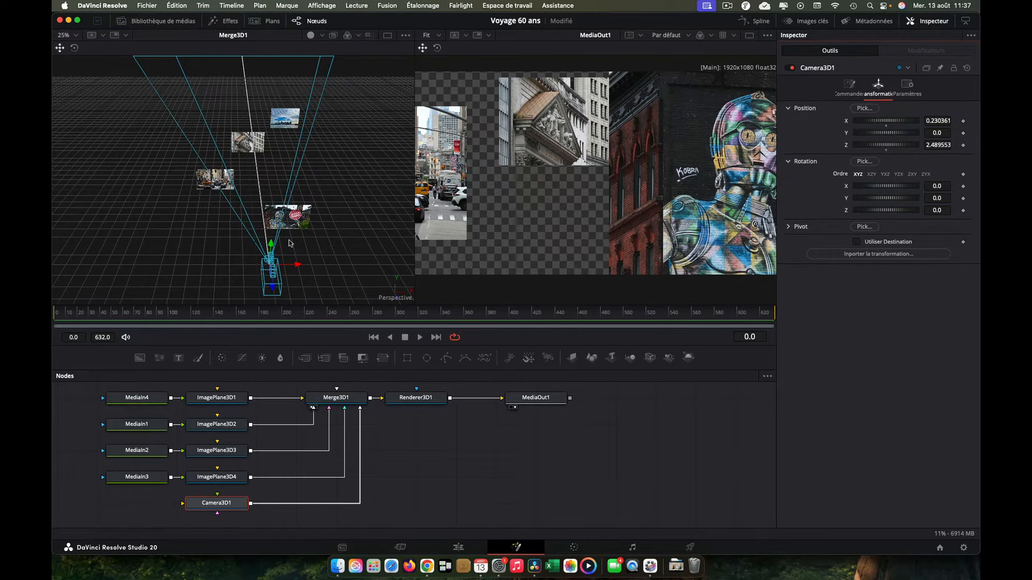
mouse_move(271, 245)
left_mouse_down()
mouse_move(271, 224)
mouse_move(270, 243)
left_mouse_up()
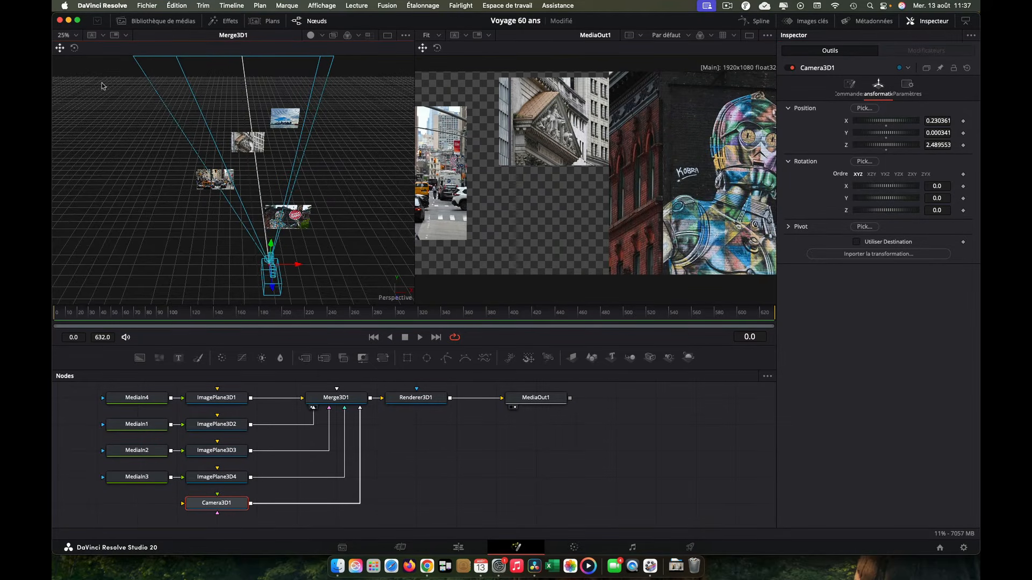
Try rotating Camera3D1 about its axes with the Rotate manipulator in the Merge3D1 viewer.
left_click(75, 48)
left_click_drag(277, 257, 273, 237)
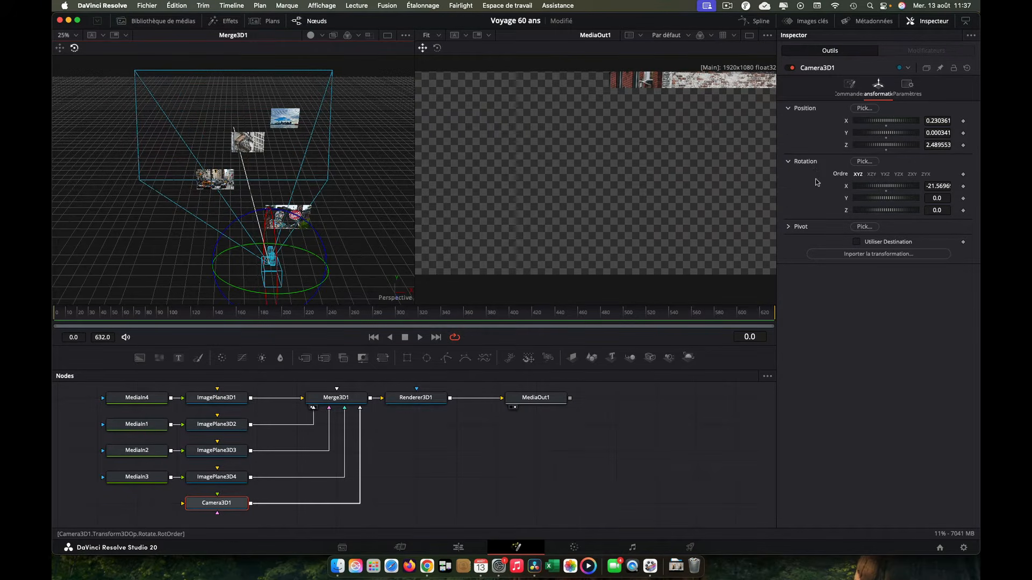
left_click_drag(298, 295, 258, 305)
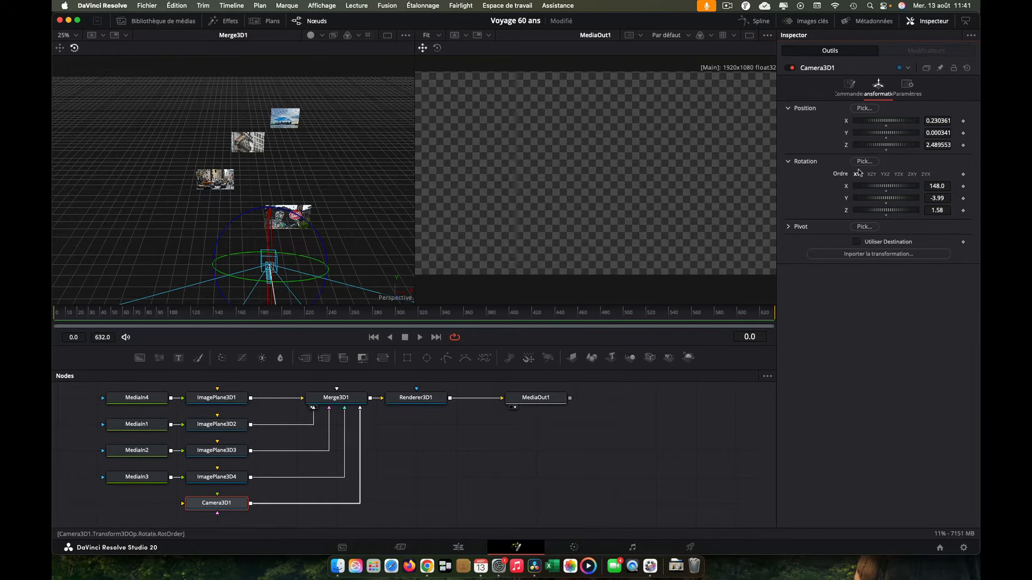
Reset Camera3D1's Z, Y and X rotation values to 0.
double_click(887, 214)
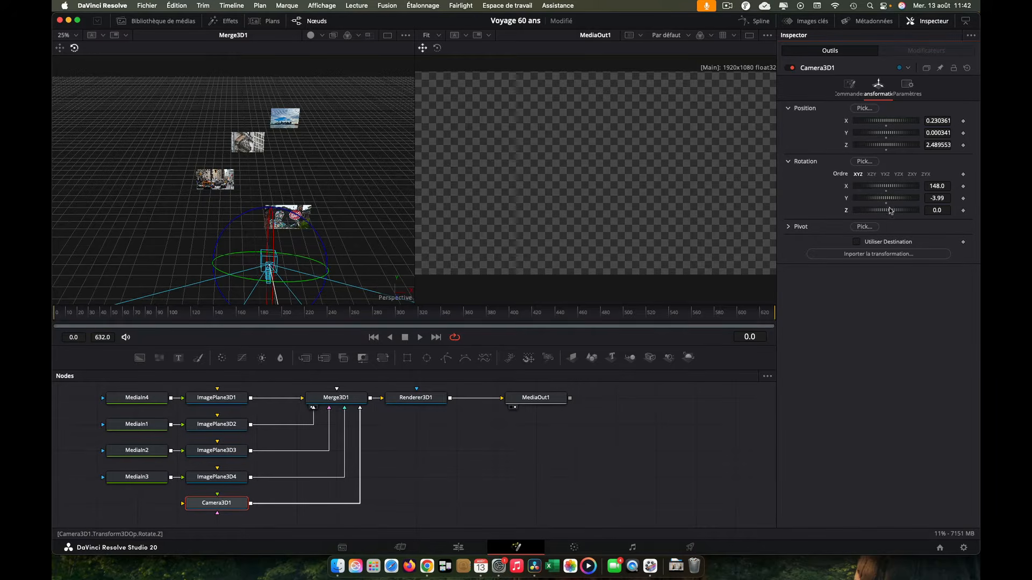
double_click(888, 197)
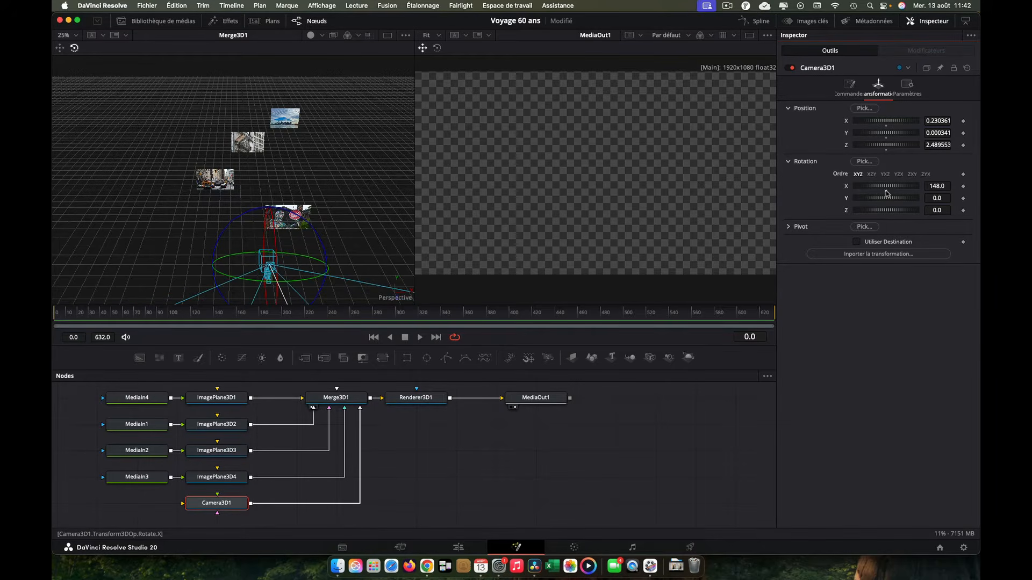
double_click(886, 190)
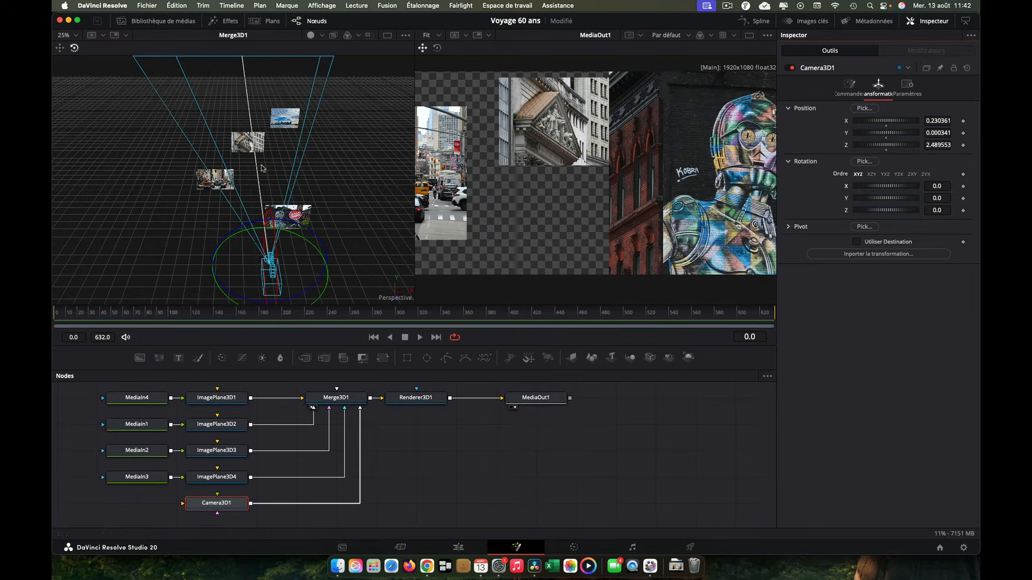
Try tilting Camera3D1 to about -10.12° on X and turning it slightly about its vertical axis.
scroll(308, 165, "left", 5)
scroll(308, 165, "down", 3)
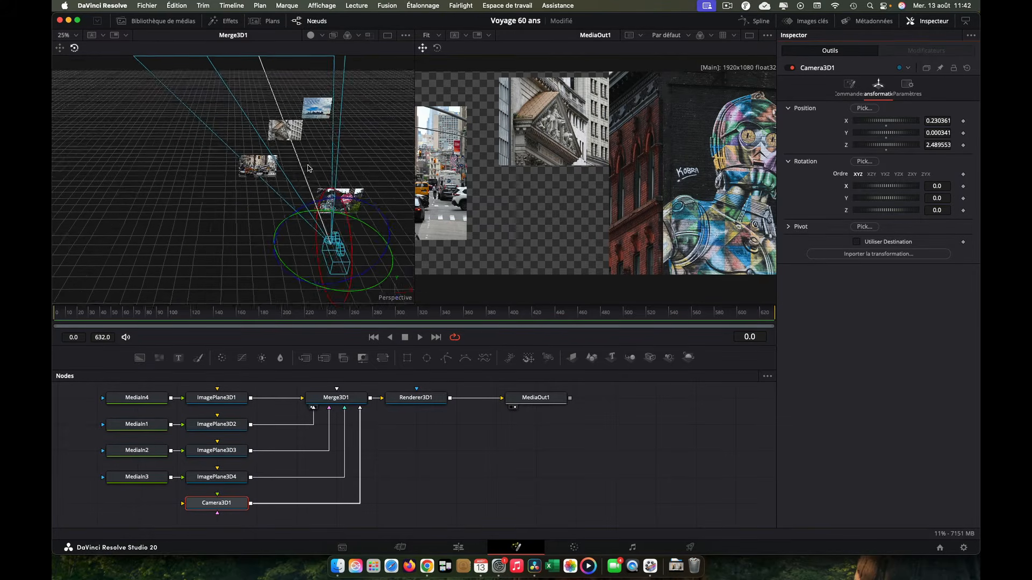
scroll(308, 165, "right", 2)
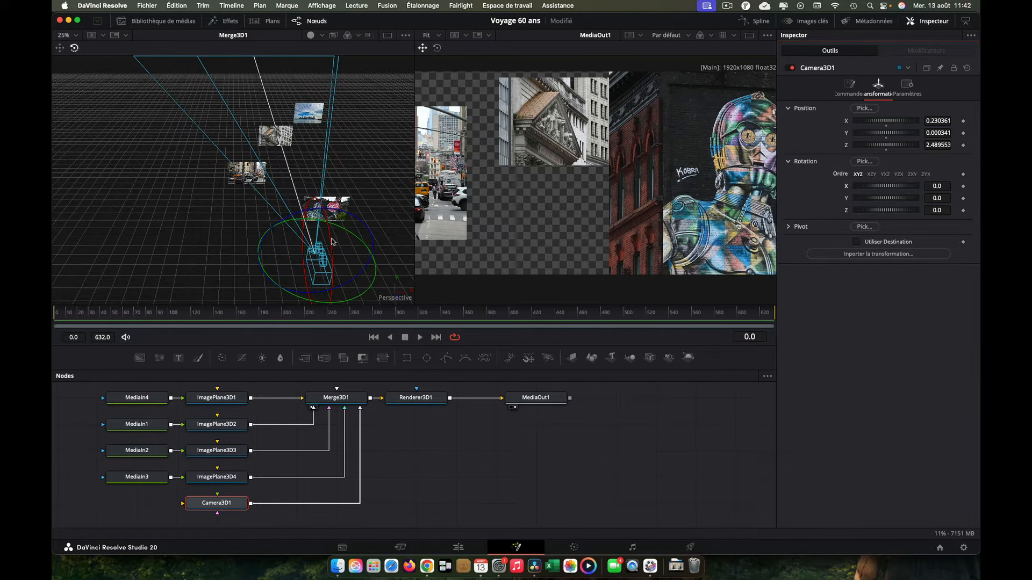
mouse_move(330, 243)
left_mouse_down()
mouse_move(329, 232)
mouse_move(326, 257)
left_mouse_up()
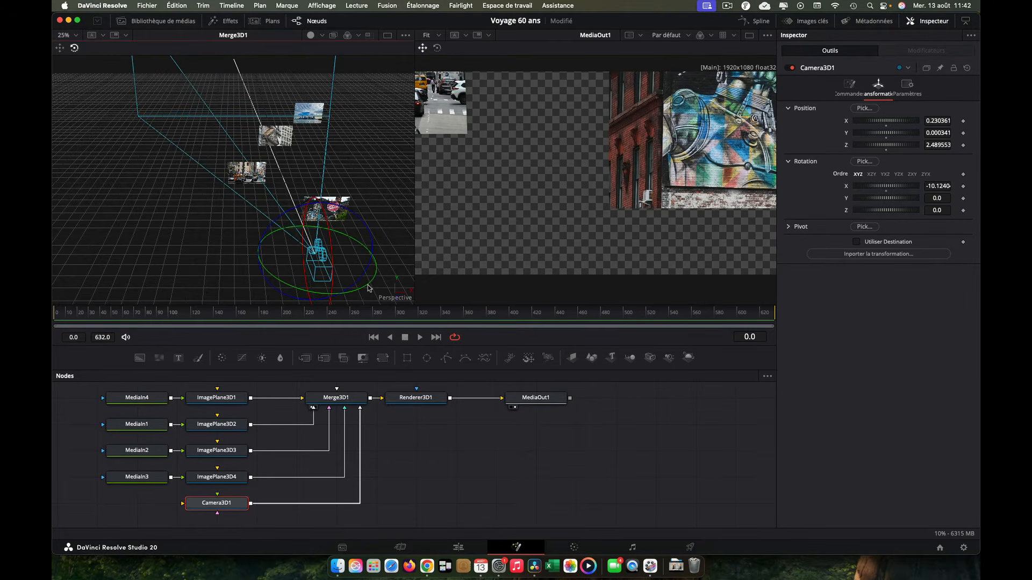
left_click_drag(368, 289, 361, 288)
left_click_drag(358, 288, 359, 288)
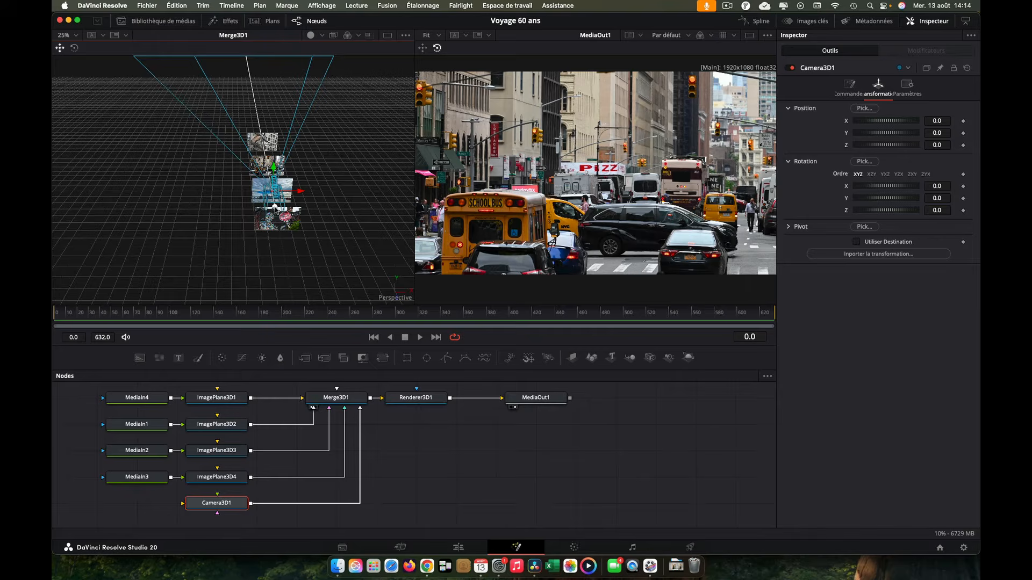
Pull Camera3D1 back to about Z 3.45 and raise it to about Y 0.62.
left_click_drag(275, 208, 287, 323)
left_click_drag(332, 250, 316, 286)
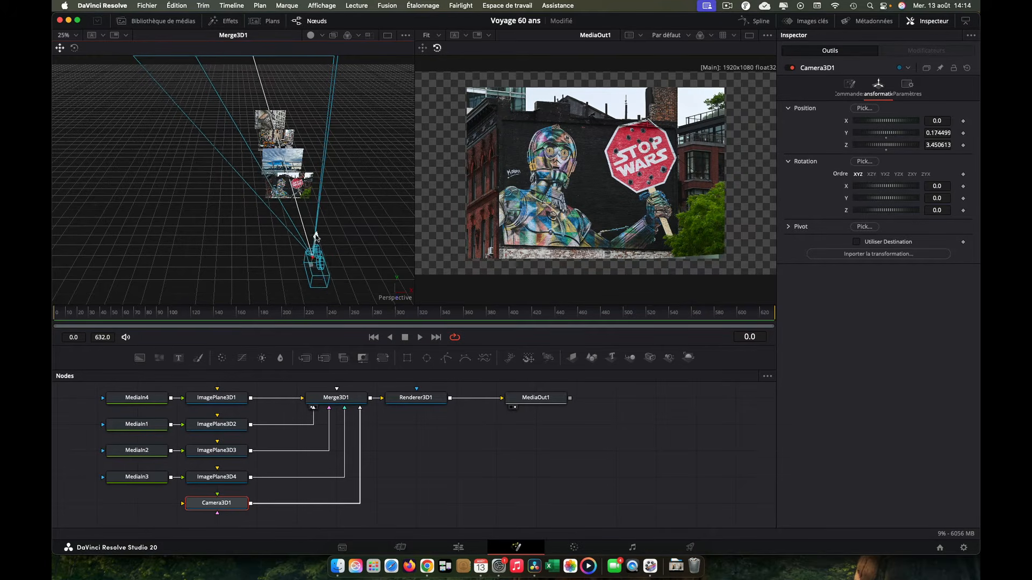
left_click_drag(315, 246, 321, 215)
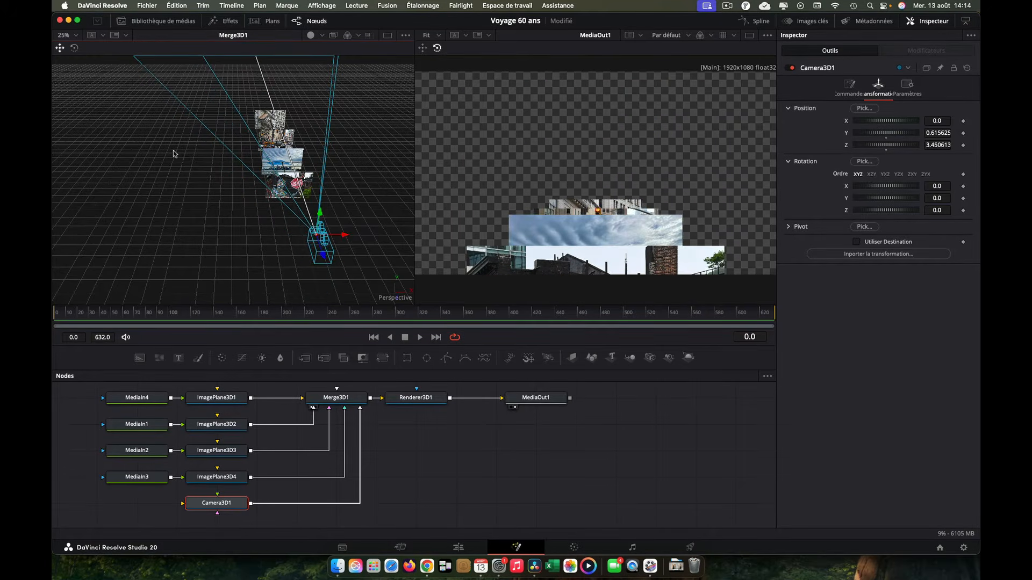
Tilt Camera3D1 down to about -18.14° on X and move it to about X -0.36, Y 1.58, Z 4.79.
left_click(74, 48)
left_click_drag(335, 263, 334, 247)
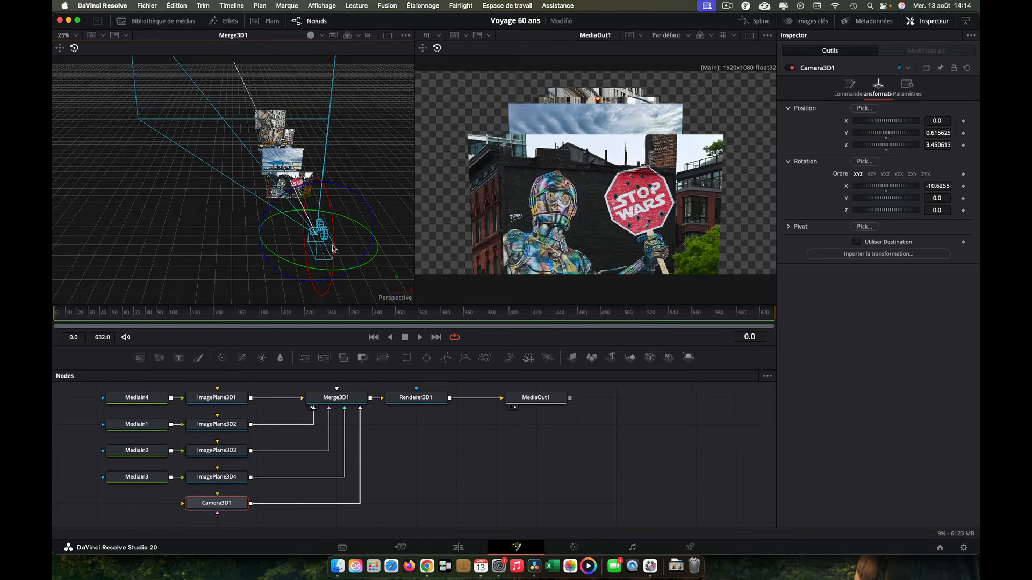
left_click(60, 49)
left_click_drag(316, 210, 321, 189)
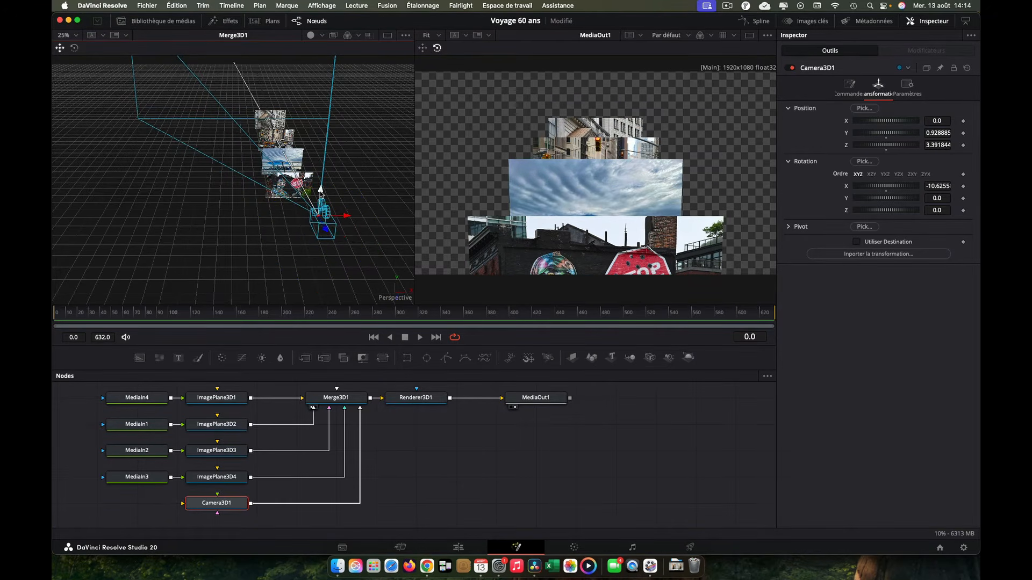
left_click(75, 49)
left_click_drag(336, 244, 335, 235)
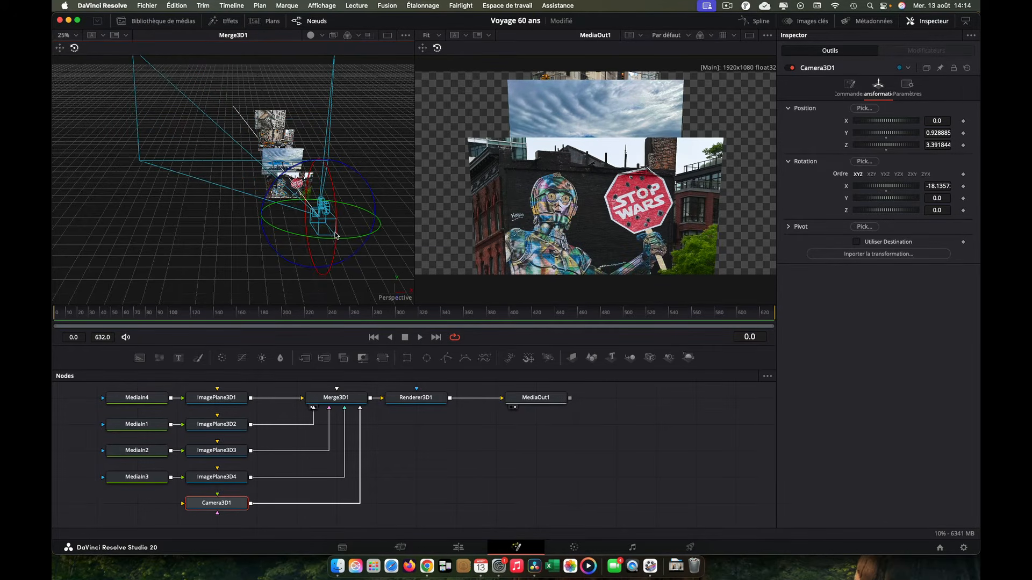
left_click(60, 48)
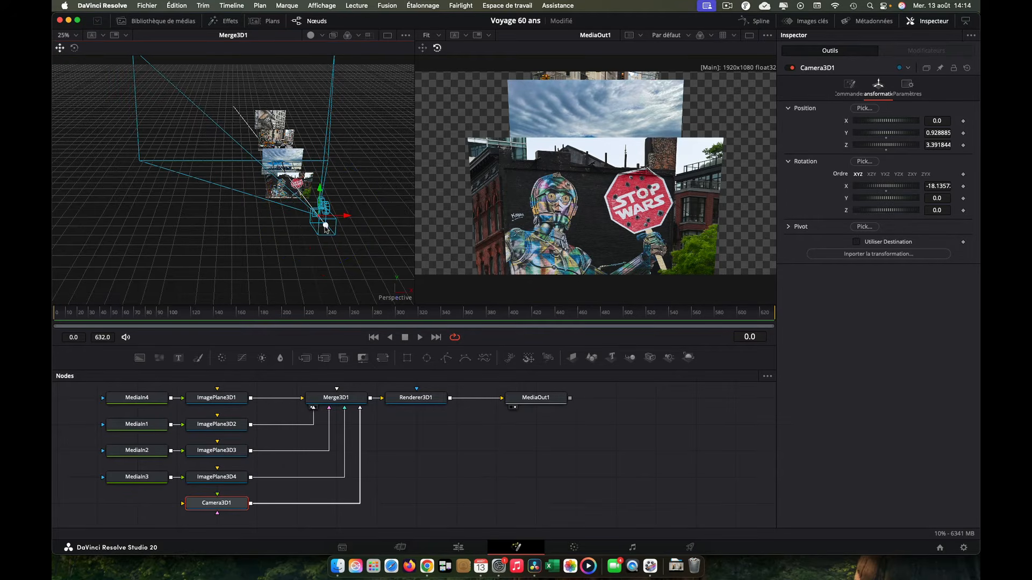
left_click_drag(333, 231, 378, 285)
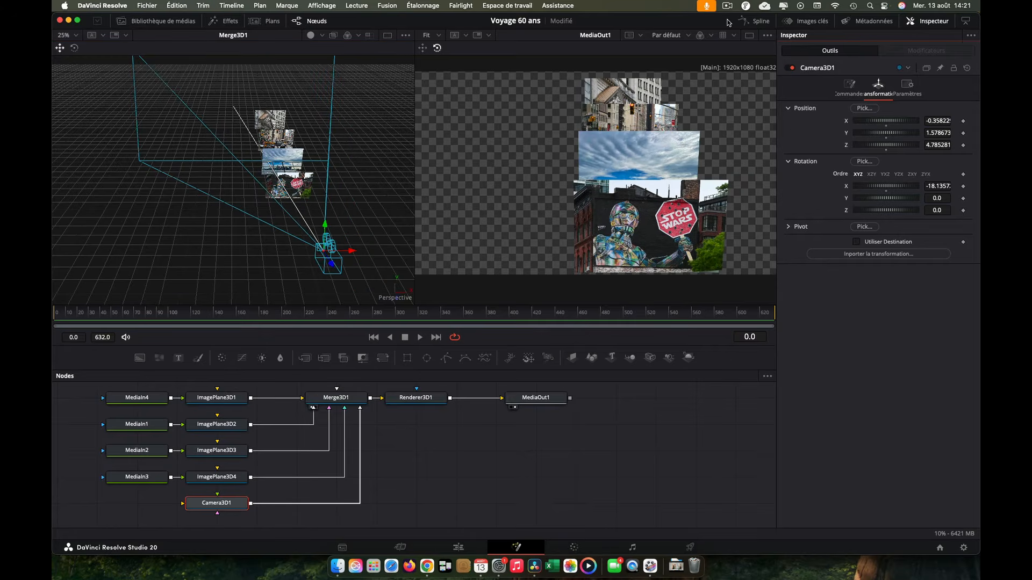
Add keyframes for Camera3D1's X, Y and Z position at frame 0.
left_click(963, 122)
left_click(964, 132)
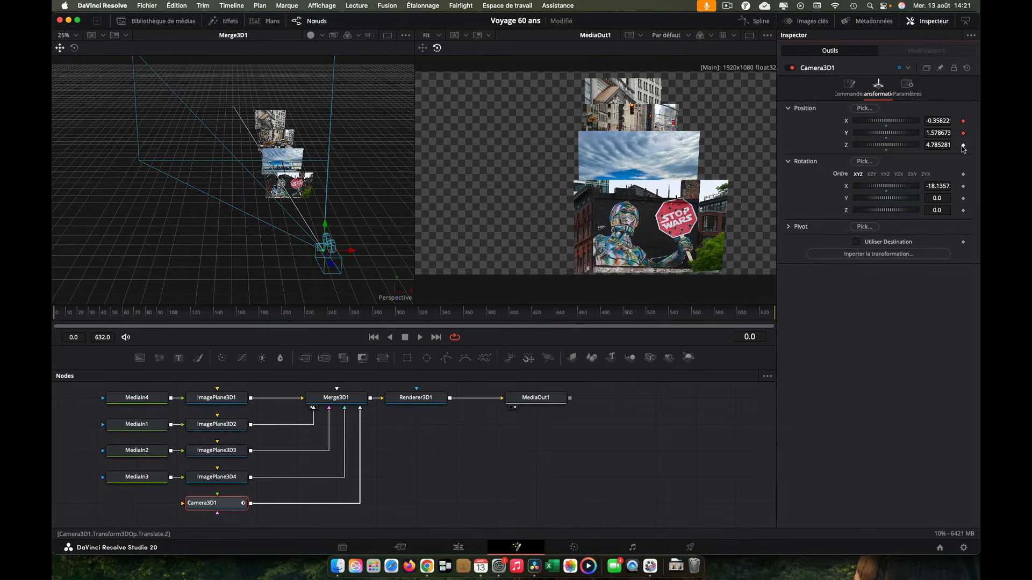
left_click(964, 145)
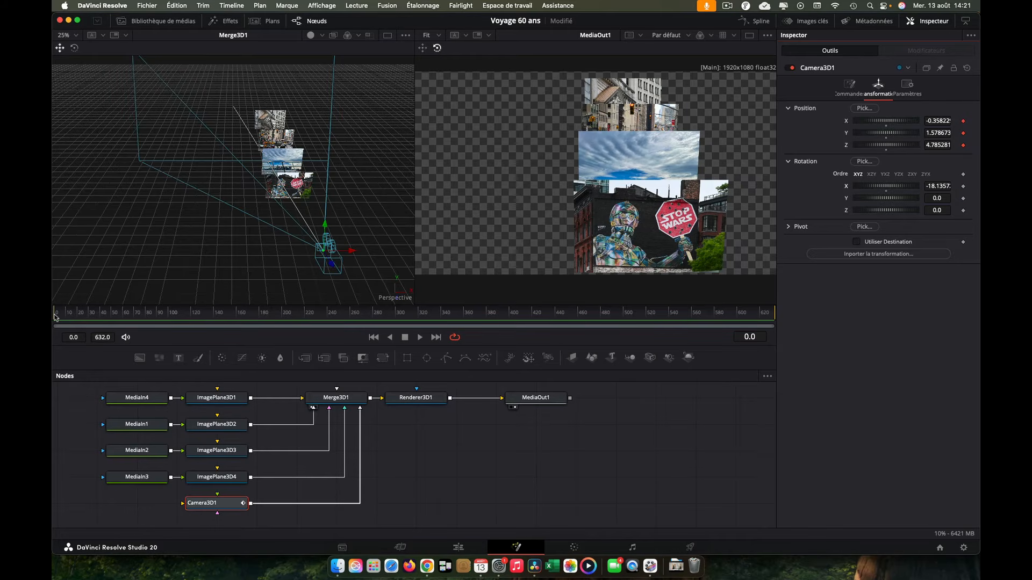
Go to frame 180, save the project, and move Camera3D1 up to about X -0.78, Y 2.68, Z 4.15.
left_click(750, 338)
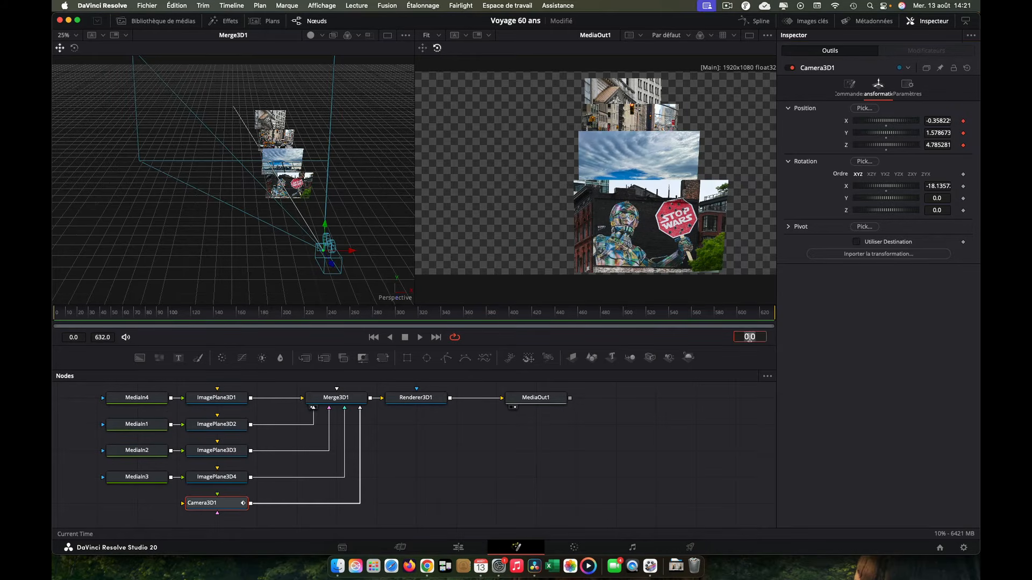
type("180")
key("Return")
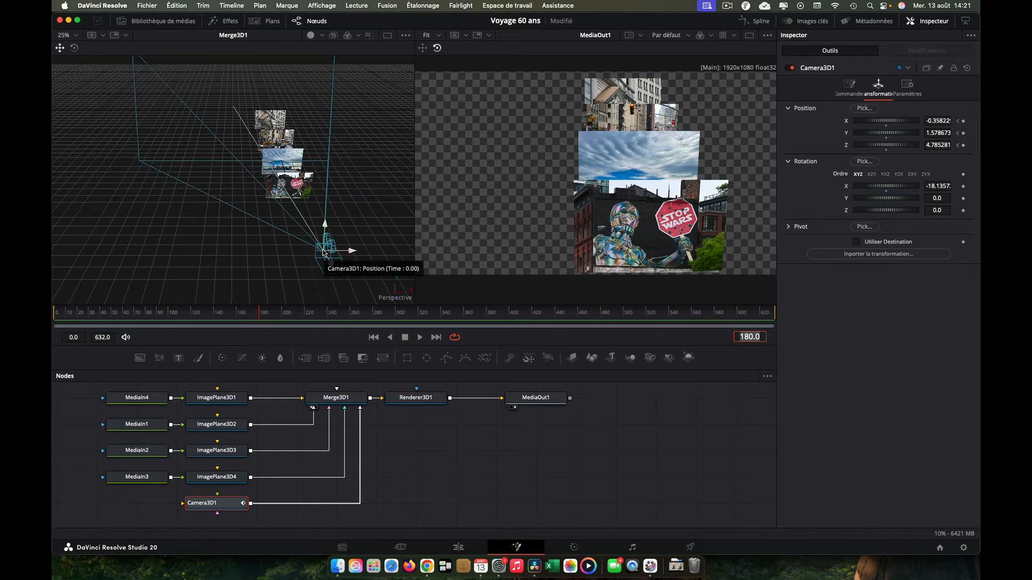
key("super+s")
left_click_drag(323, 252, 280, 115)
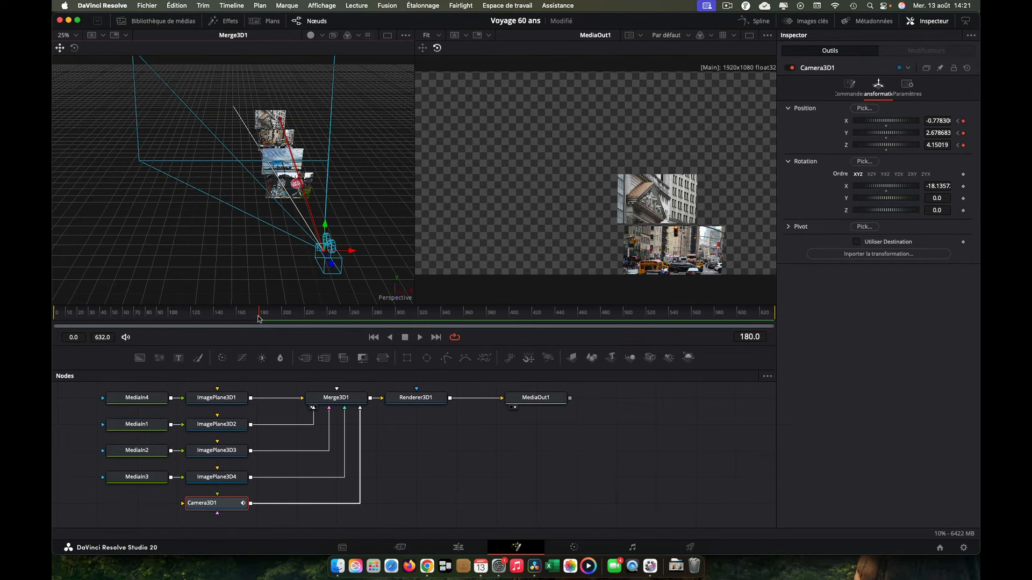
Return to frame 0 and play the camera animation.
left_click_drag(258, 318, 56, 314)
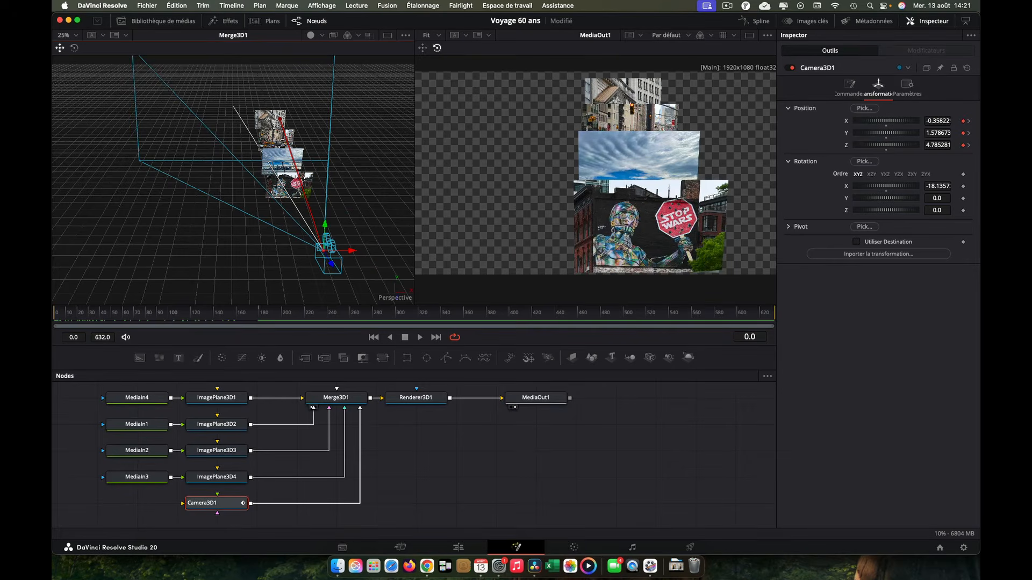
key("space")
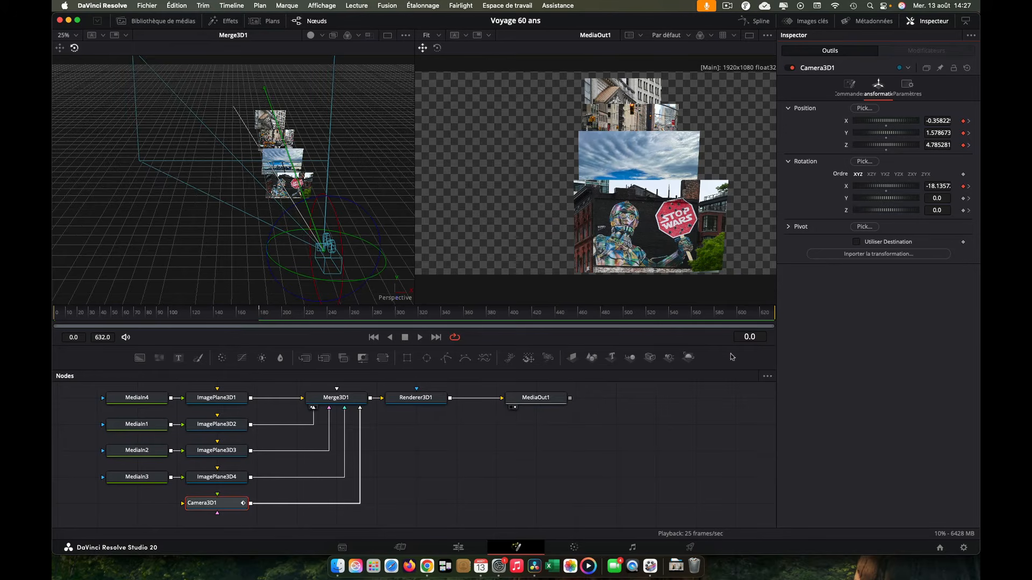
Add keyframes for Camera3D1's Y and Z rotation at frame 0.
left_click(749, 336)
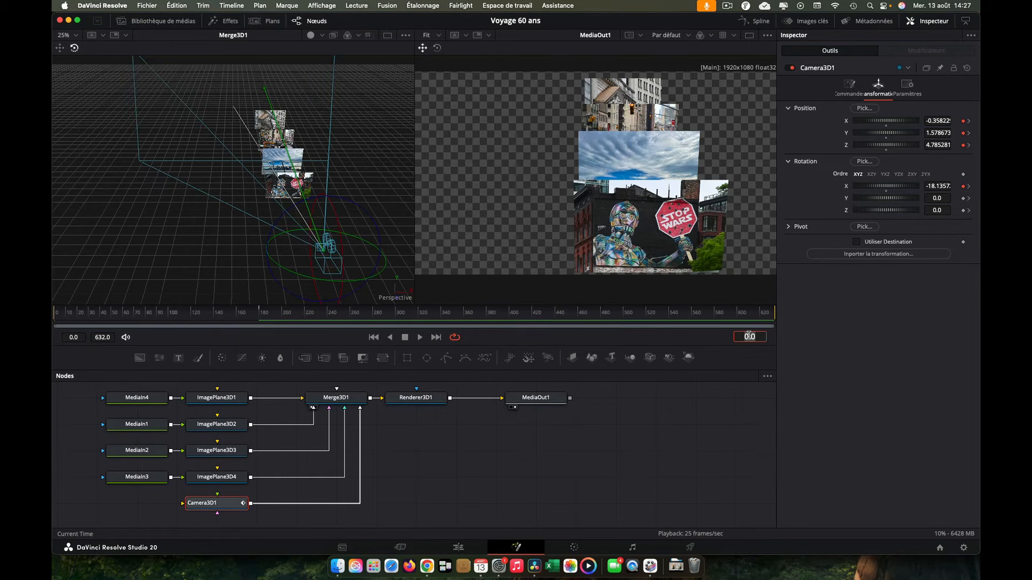
key("BackSpace")
left_click(964, 198)
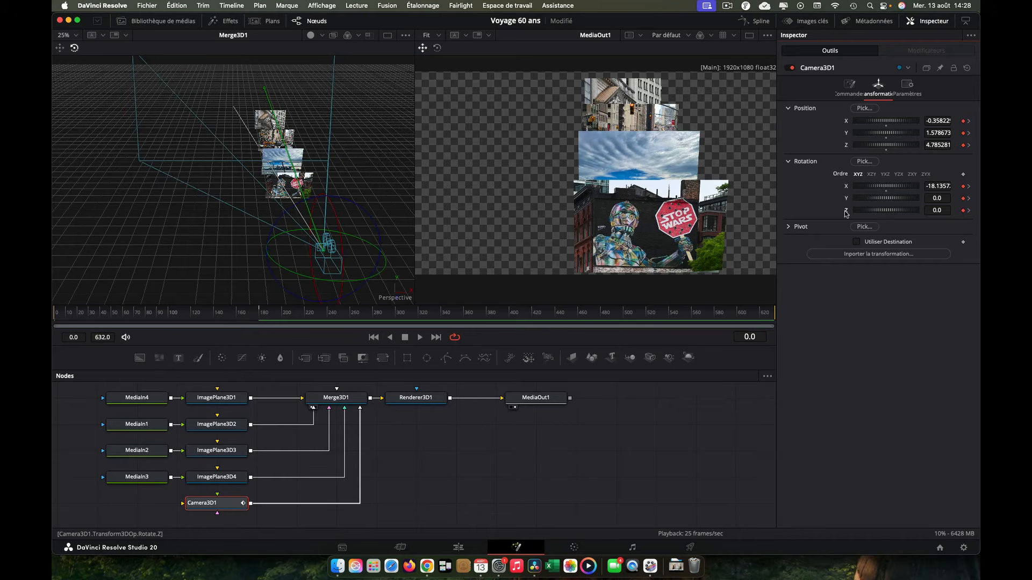
At frame 90, move Camera3D1 sideways to about X -1.76, Y 2.15, Z 4.44.
left_click(746, 336)
type("90")
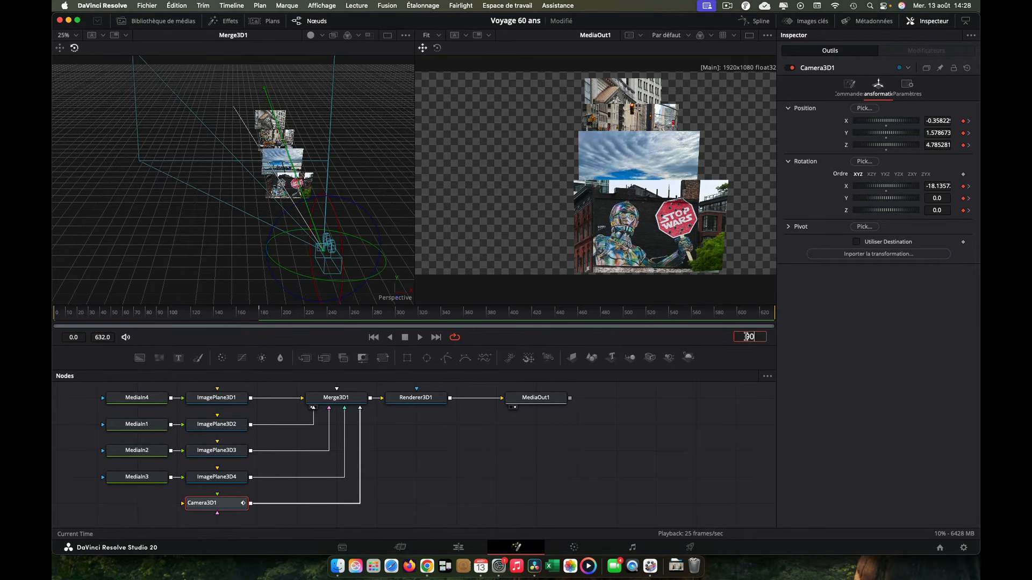
key("Return")
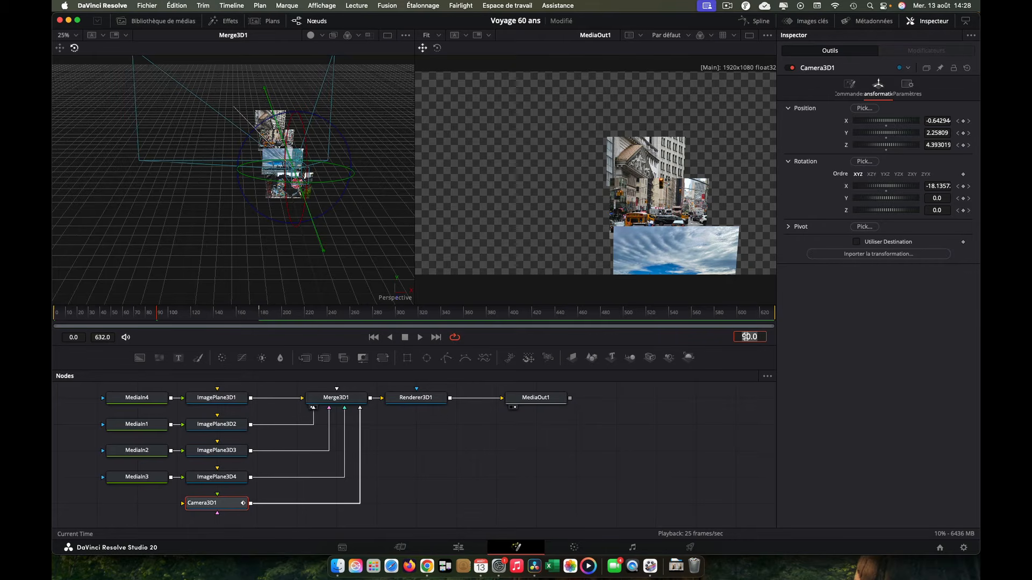
left_click(209, 506)
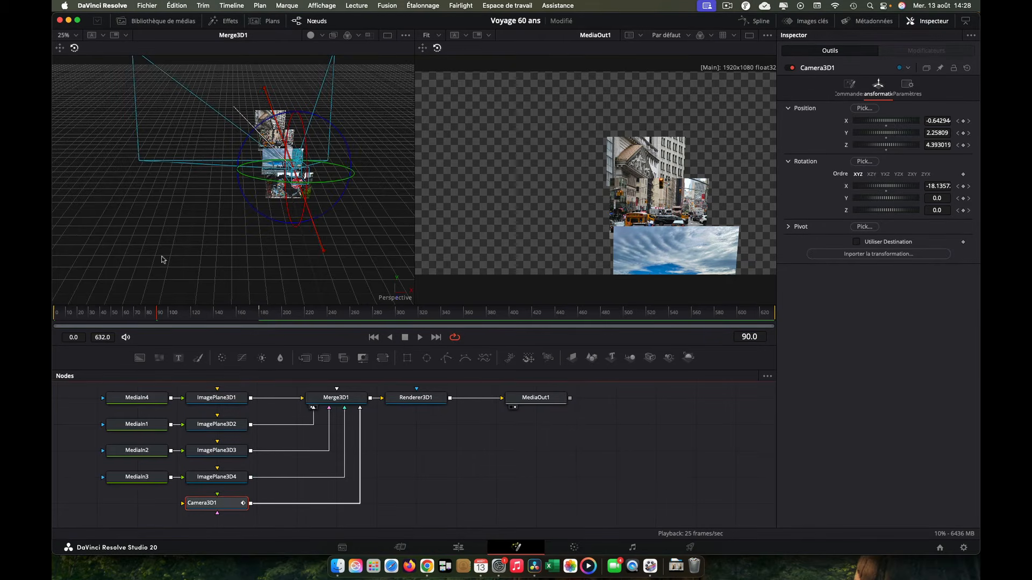
left_click(60, 49)
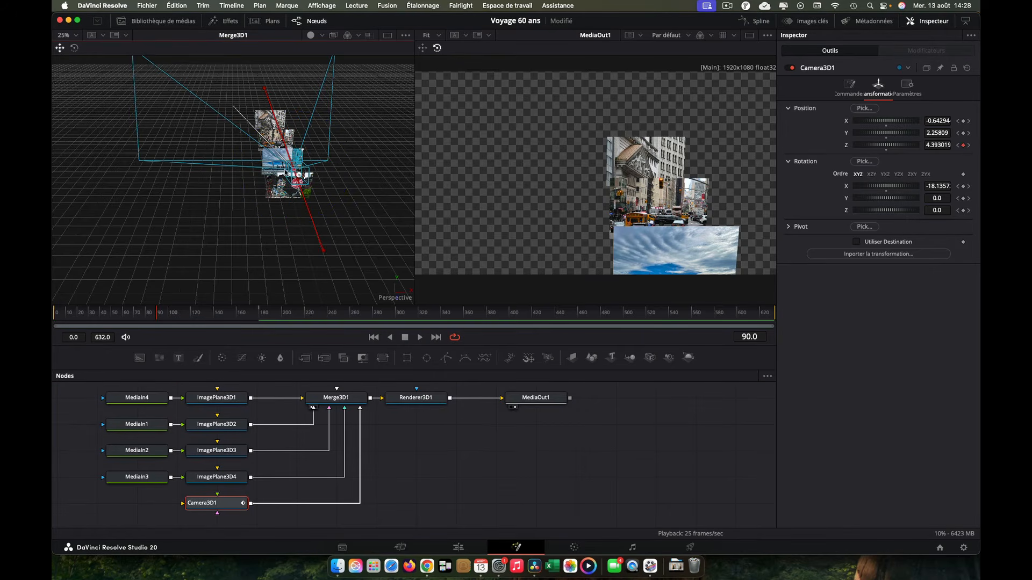
left_click_drag(288, 172, 179, 184)
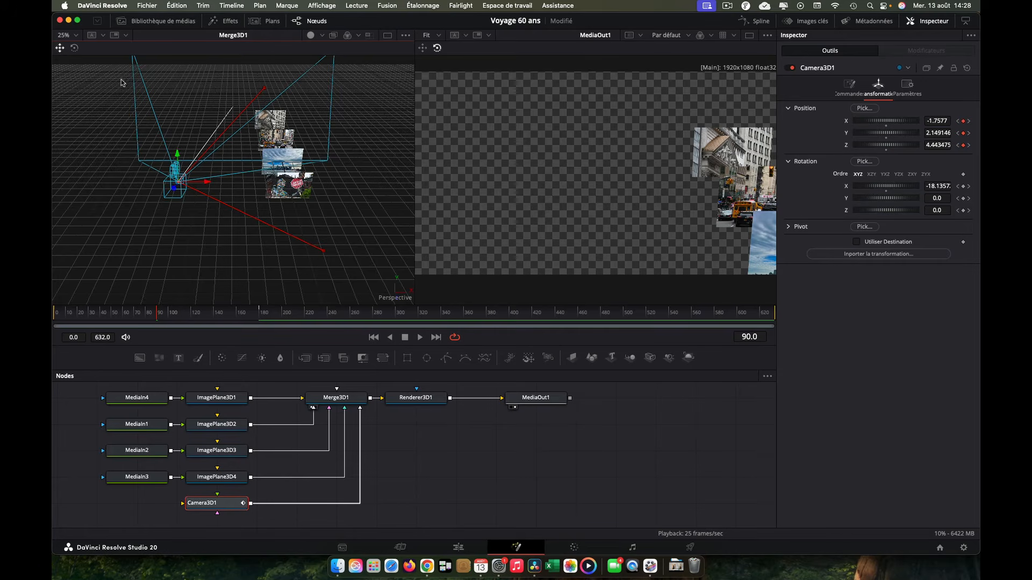
Turn Camera3D1 toward the photos at frame 90, to about X -19.17, Y -18.58, Z 6.32 rotation, and scrub the animation.
left_click(75, 48)
left_click_drag(221, 195, 200, 197)
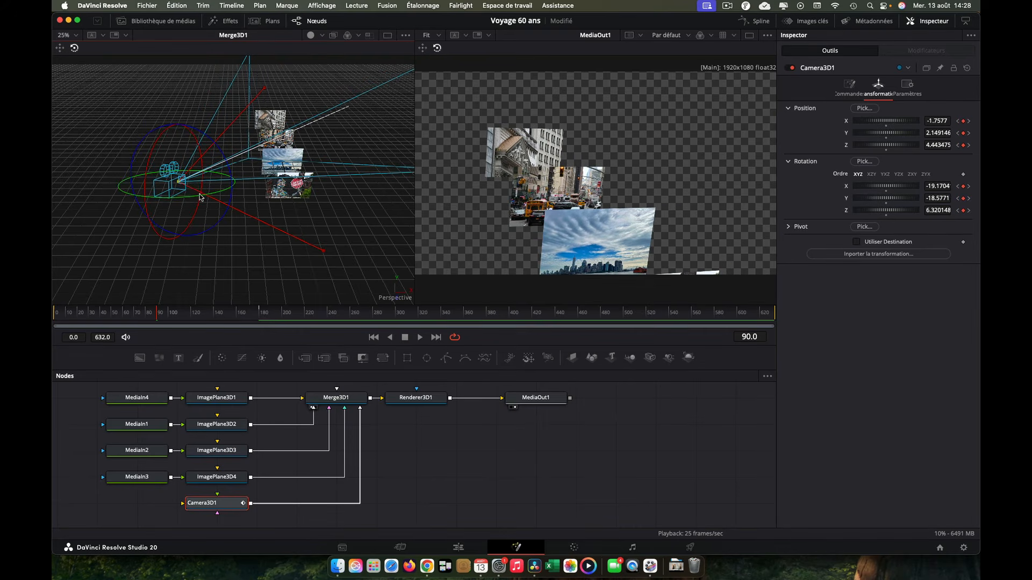
left_click_drag(155, 321, 182, 315)
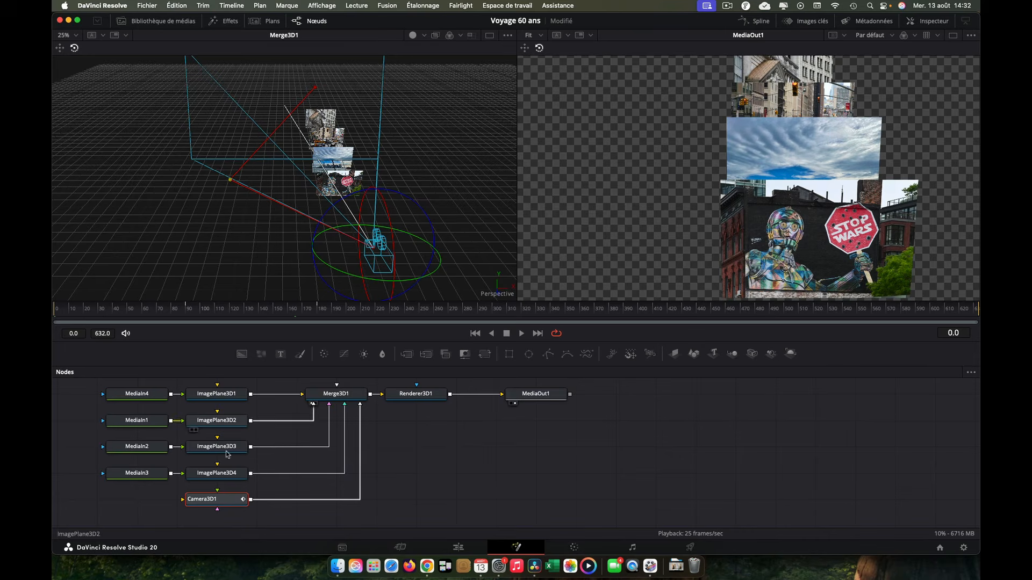
Open the Spline editor for Camera3D1 and enable all its offset and rotation curves.
left_click(226, 506)
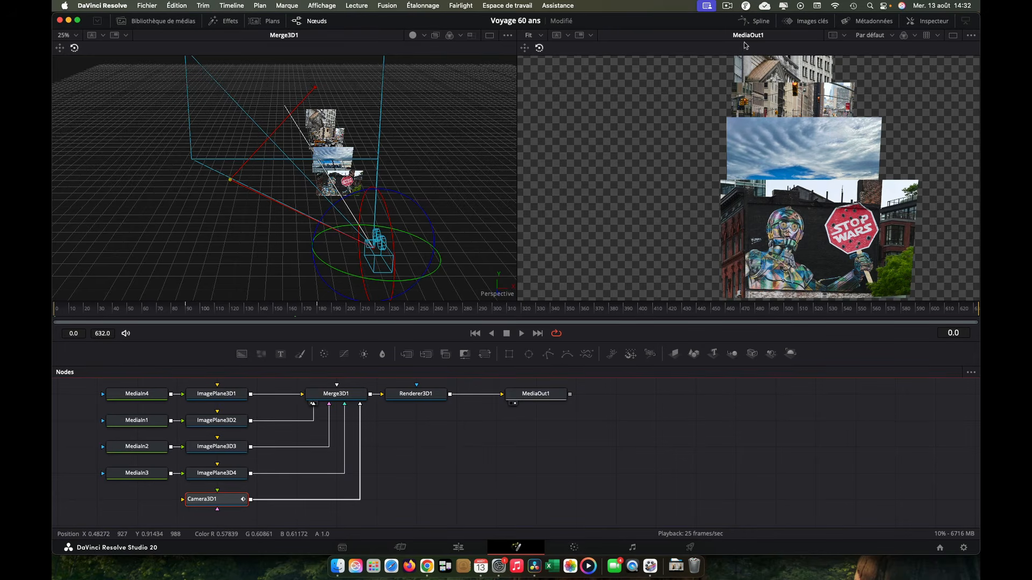
left_click(752, 24)
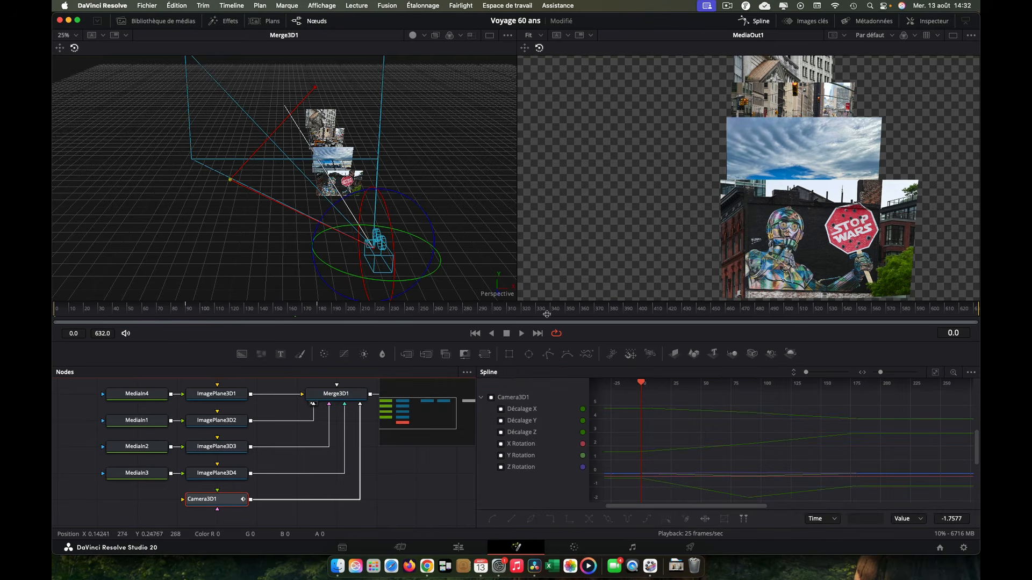
left_click(491, 398)
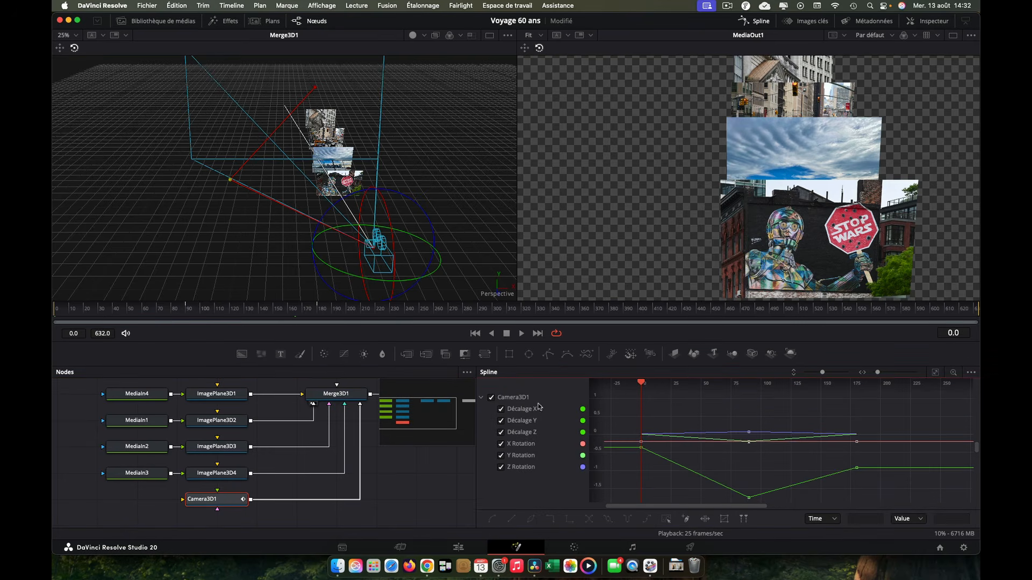
Fit all Camera3D1 curves in an enlarged Spline editor and smooth every curve's keyframe at frame 90.
left_click(935, 373)
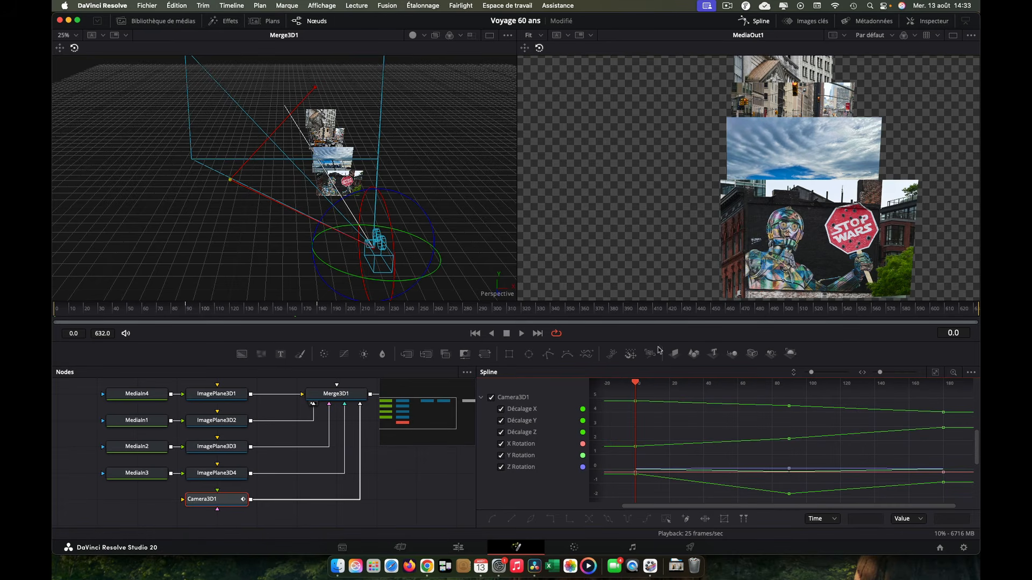
left_click_drag(653, 342, 662, 257)
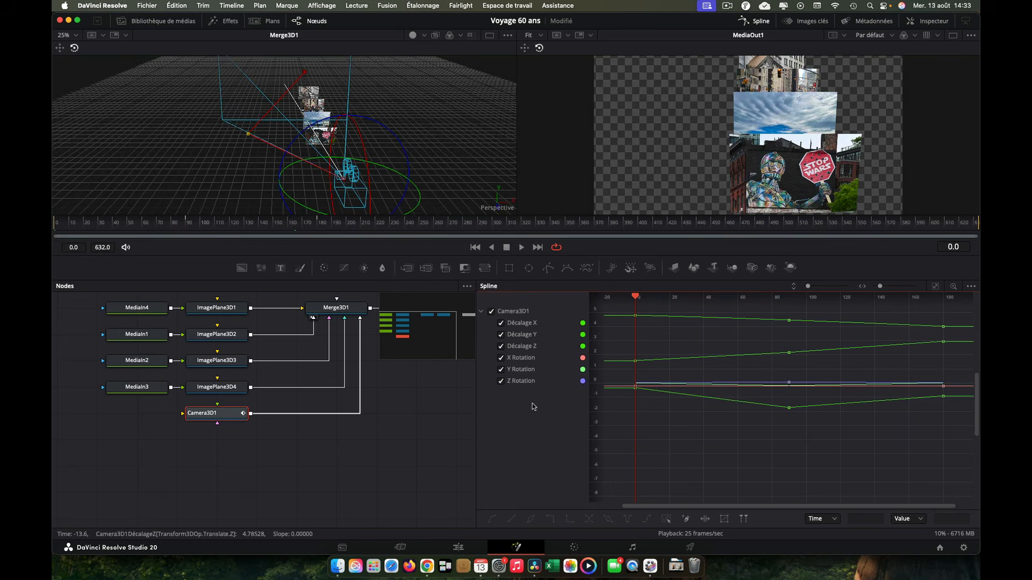
left_click_drag(476, 430, 387, 430)
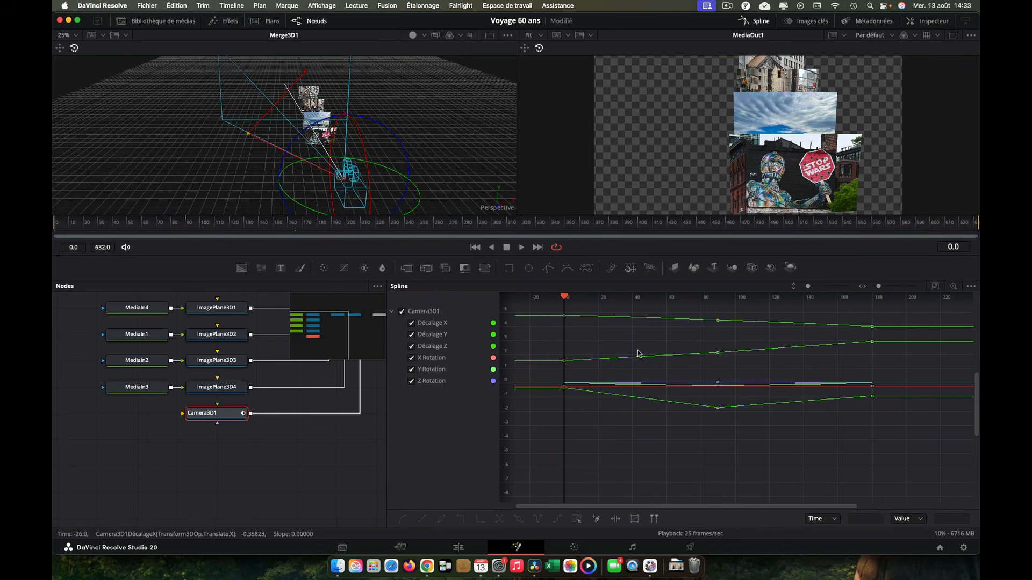
left_click(936, 288)
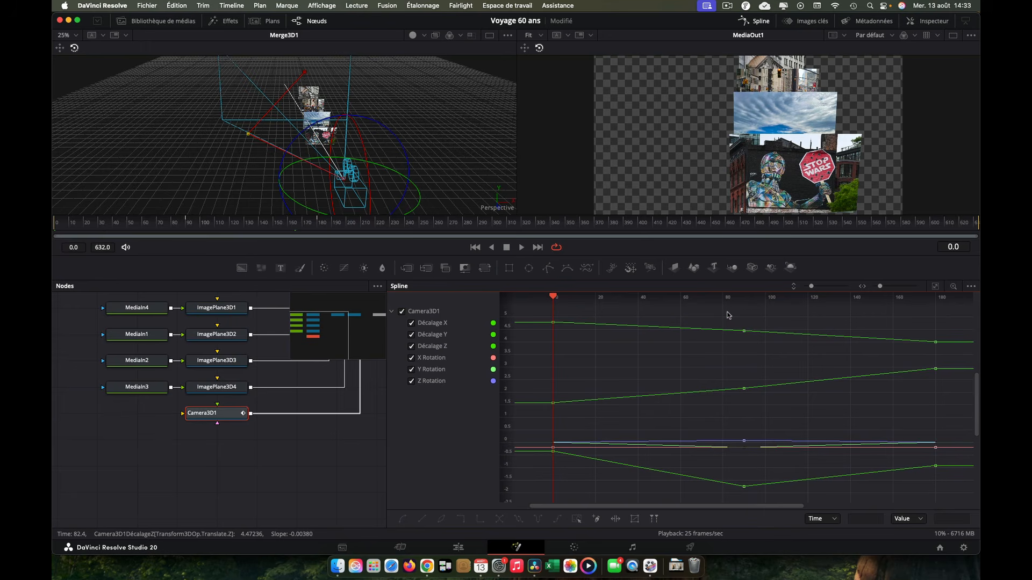
left_click_drag(728, 314, 762, 498)
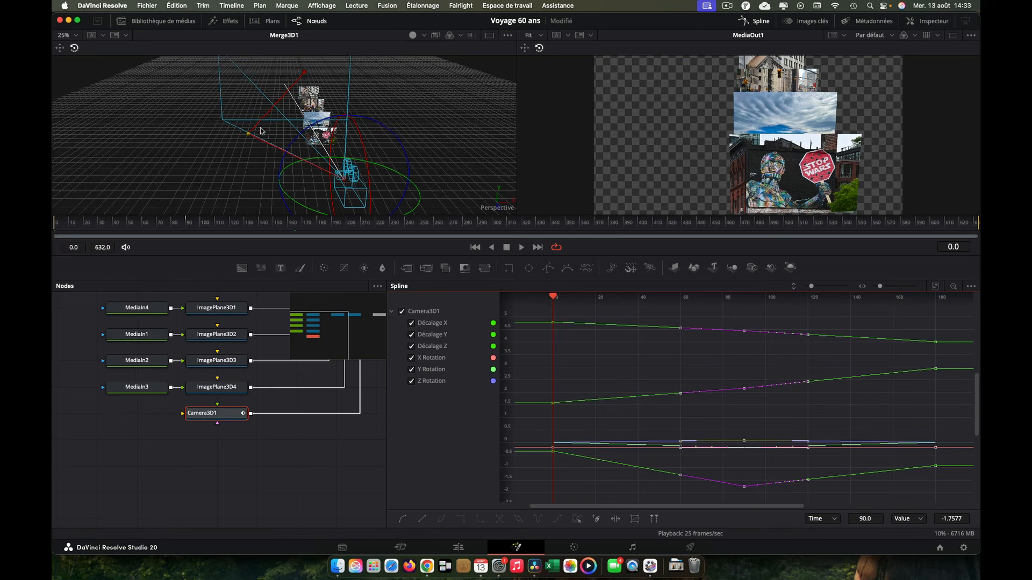
left_click(403, 520)
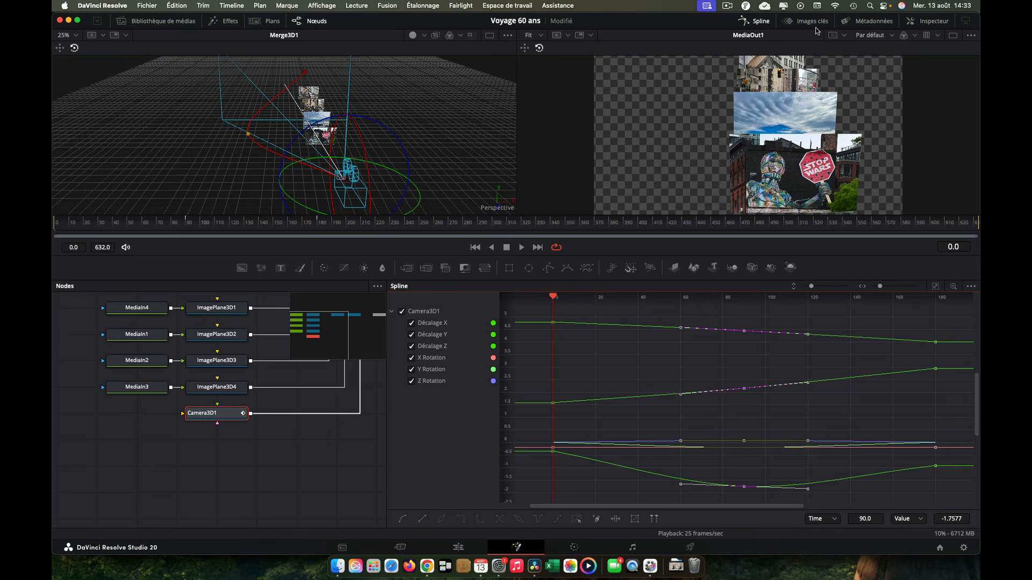
Close the Spline editor, enlarge the viewers and play the camera animation from frame 0.
left_click(756, 21)
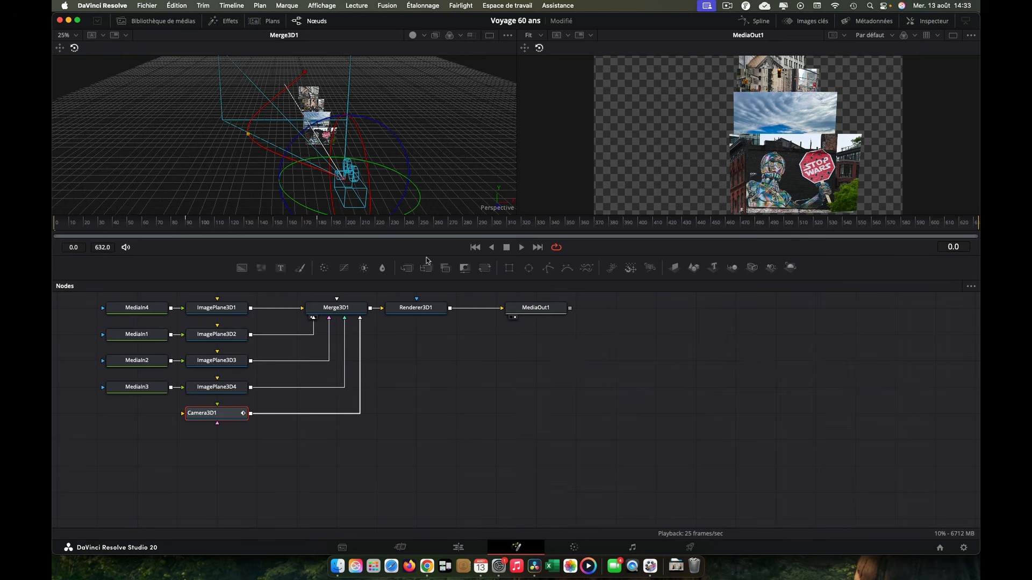
left_click_drag(426, 254, 446, 366)
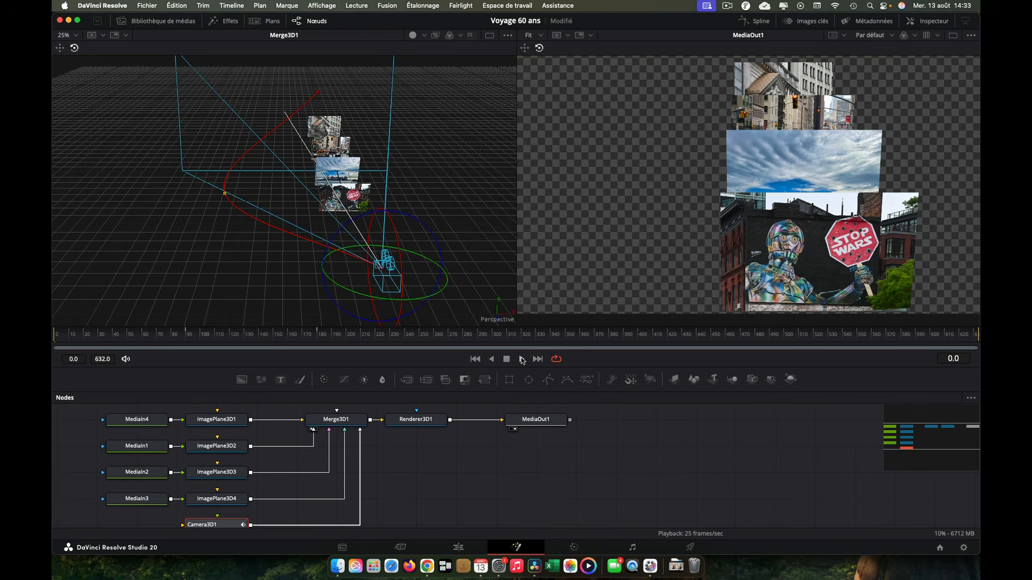
left_click(522, 360)
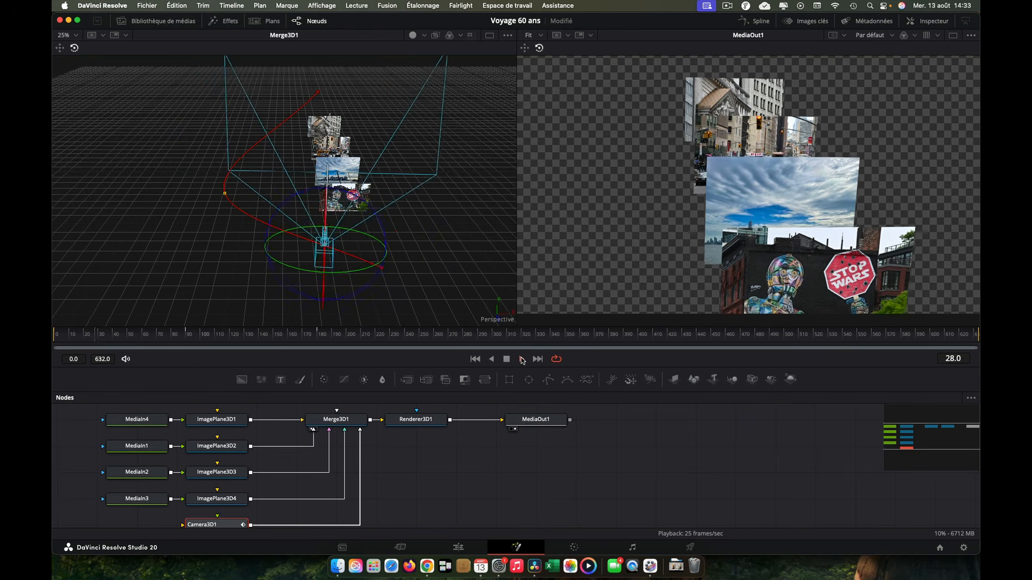